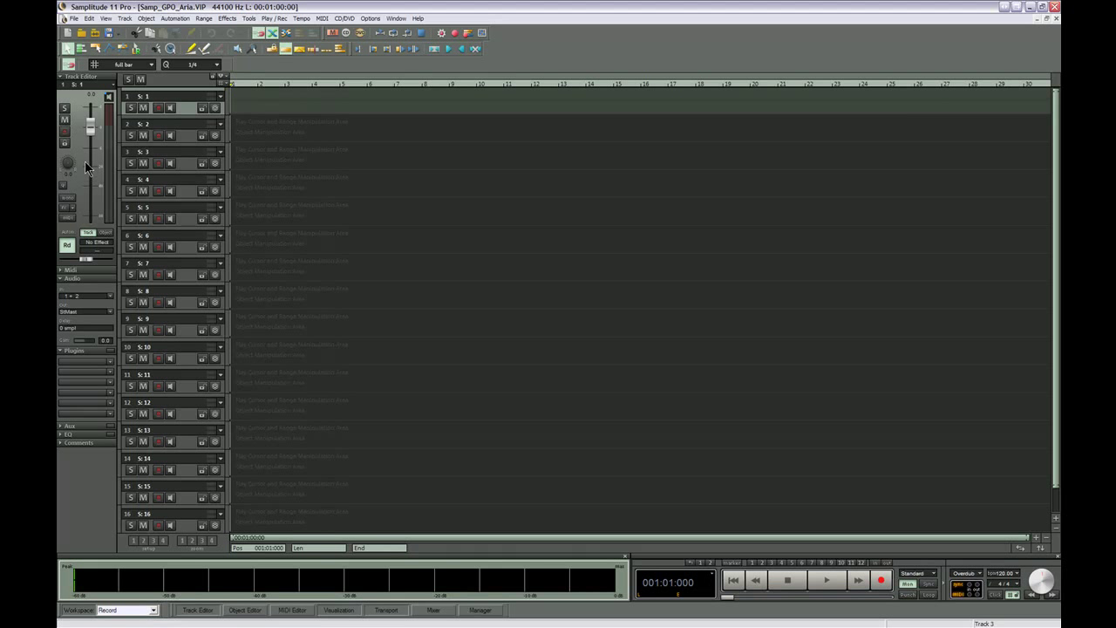
On track 1's Midi Out slot, pick New Instrument > GPO Aria\Garritan > ARIA Player Multi VST_x86
click(187, 108)
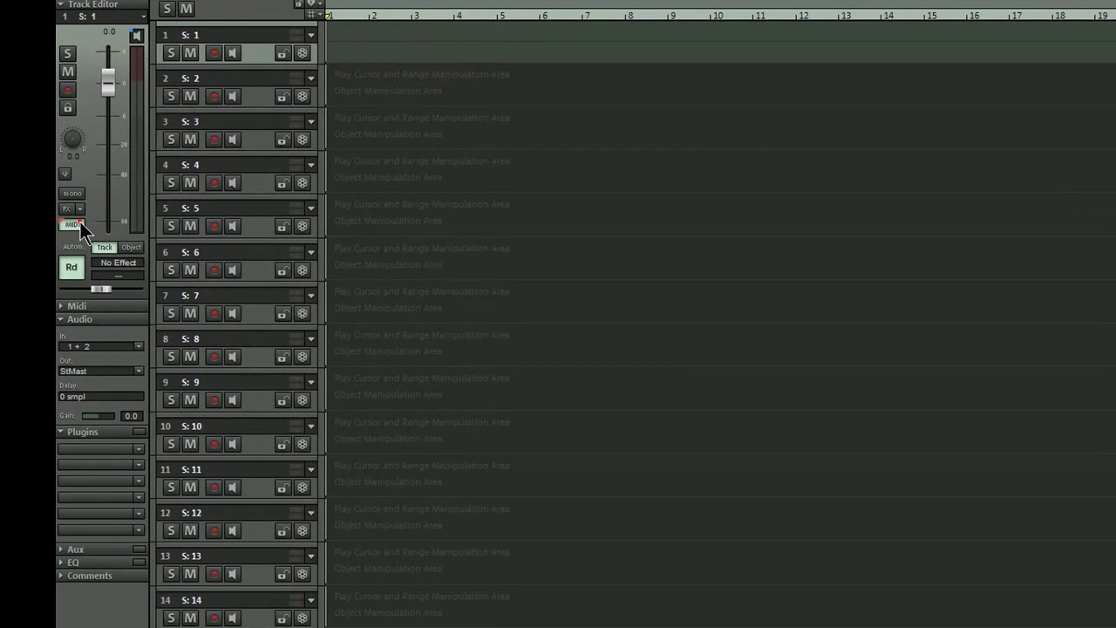
click(74, 218)
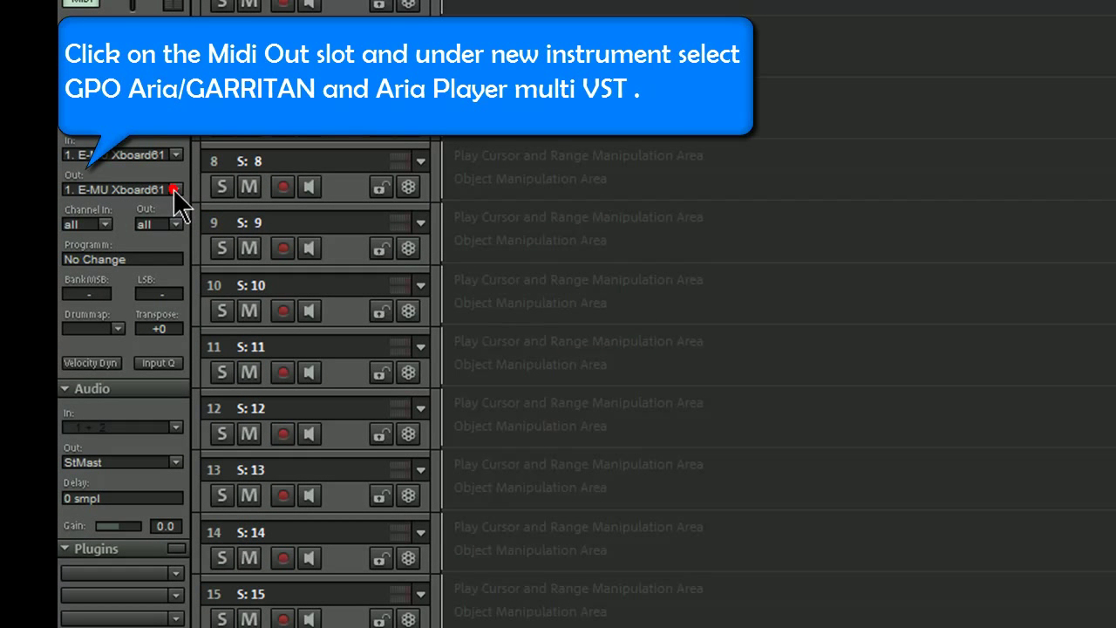
click(173, 189)
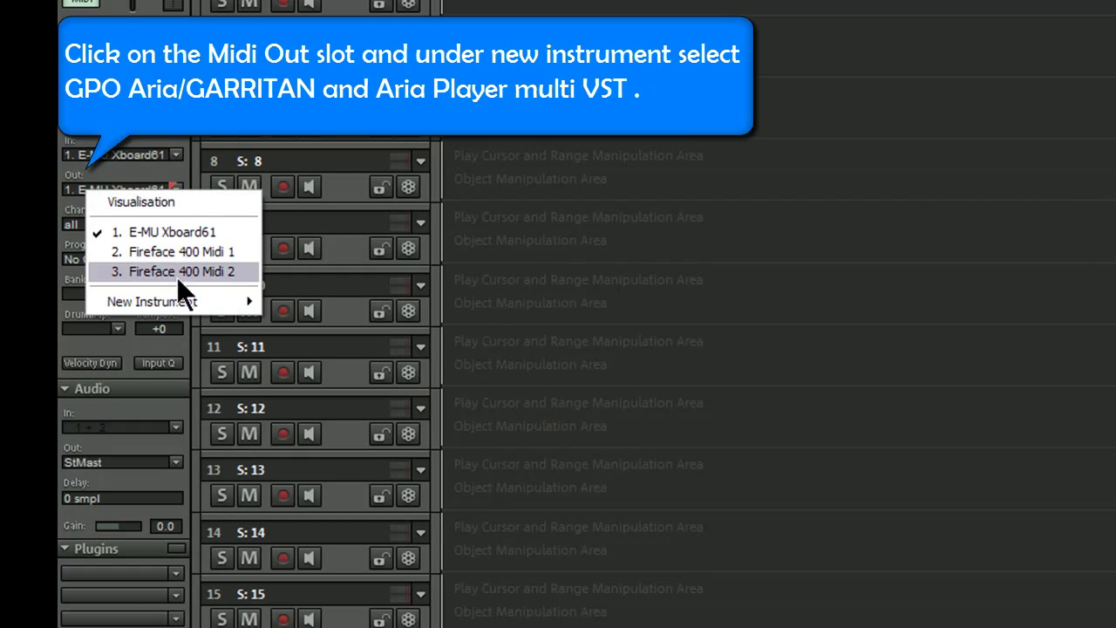
mouse_move(182, 299)
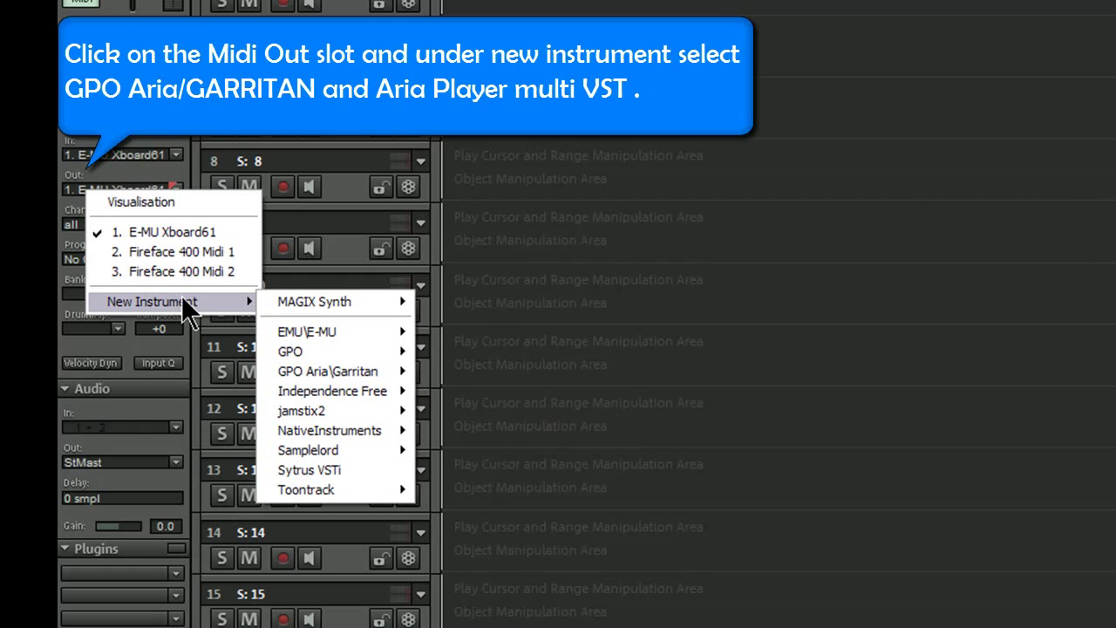
mouse_move(317, 370)
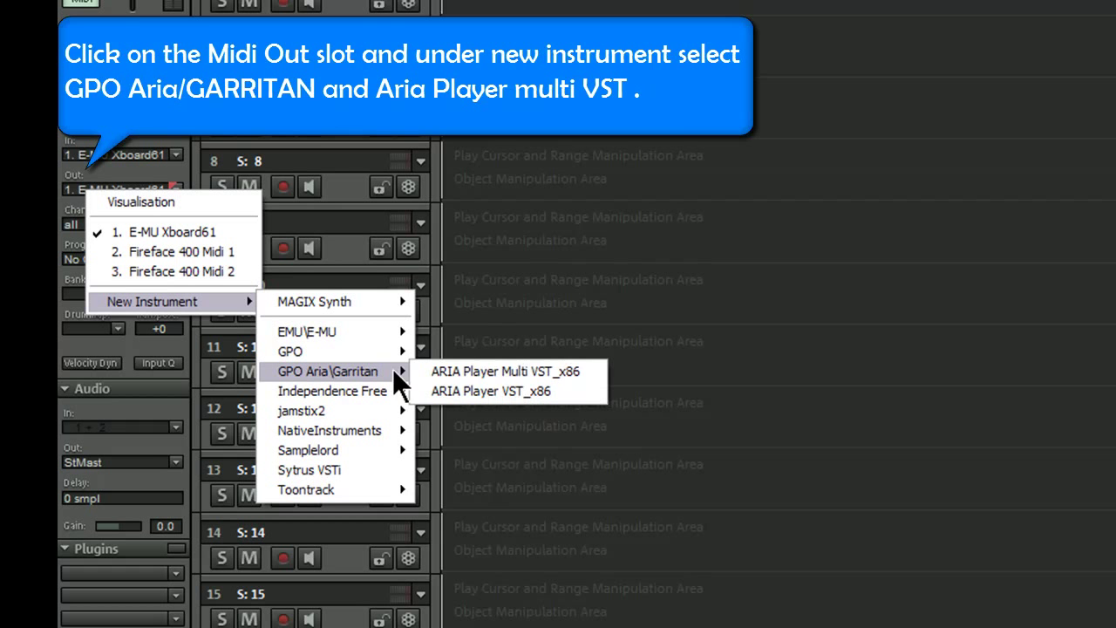
click(473, 367)
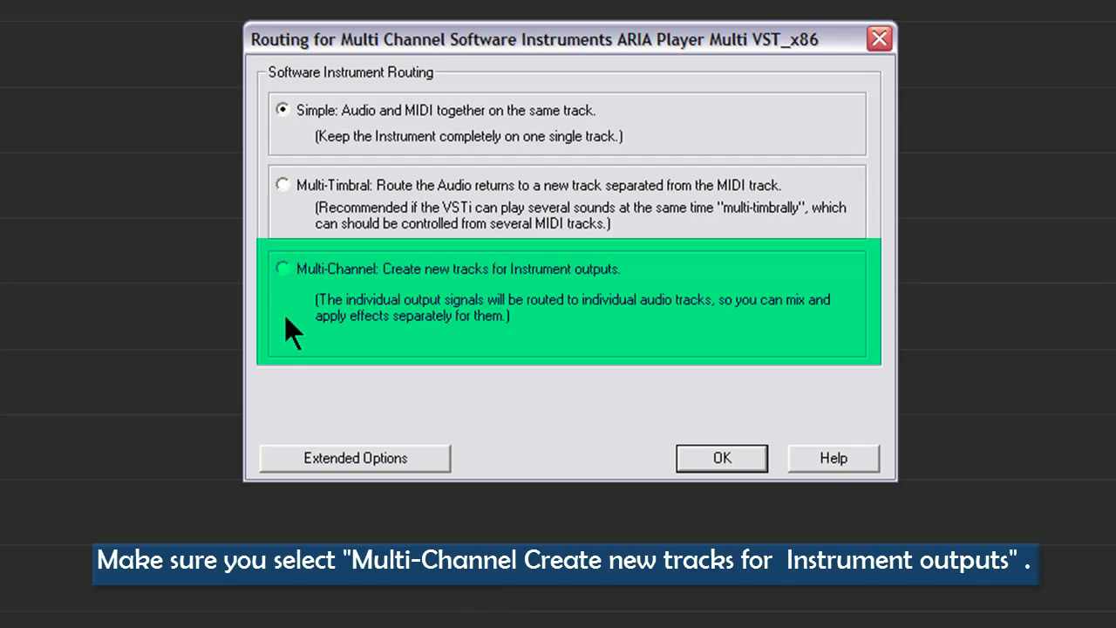
Insert the player with Multi-Channel routing, Stereo/Mono (Standard) outputs and combined Audio/MIDI tracks
click(277, 270)
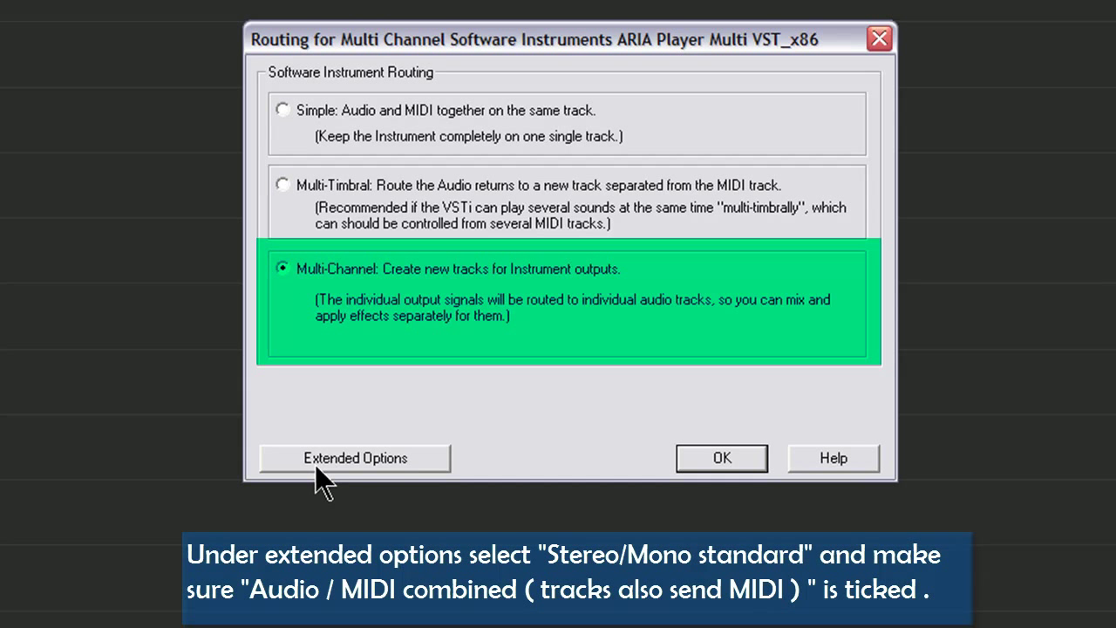
click(315, 464)
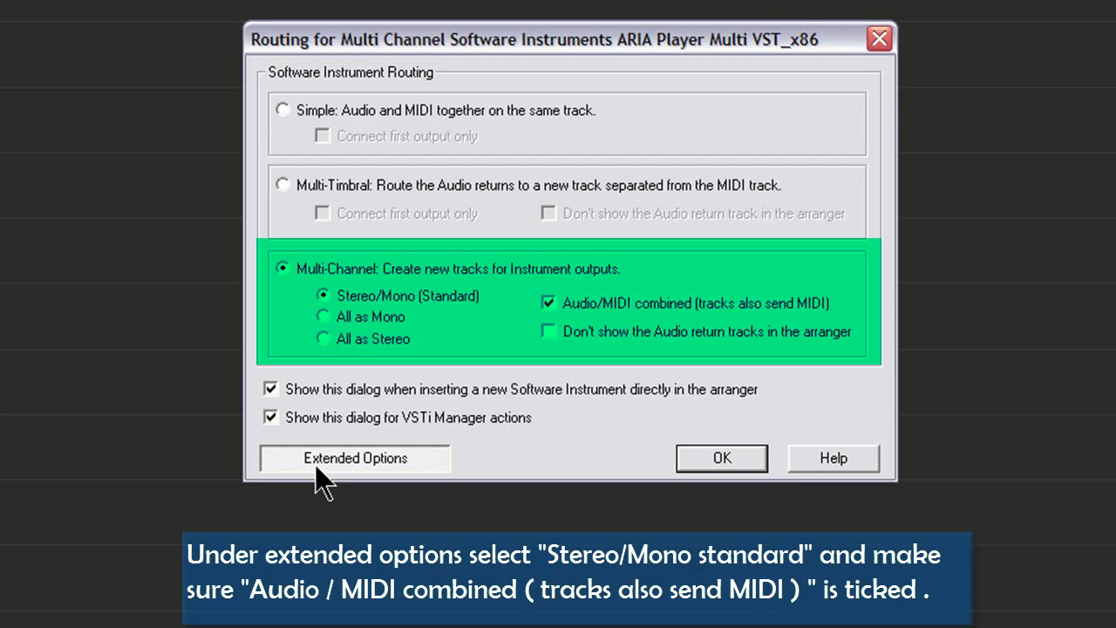
click(707, 462)
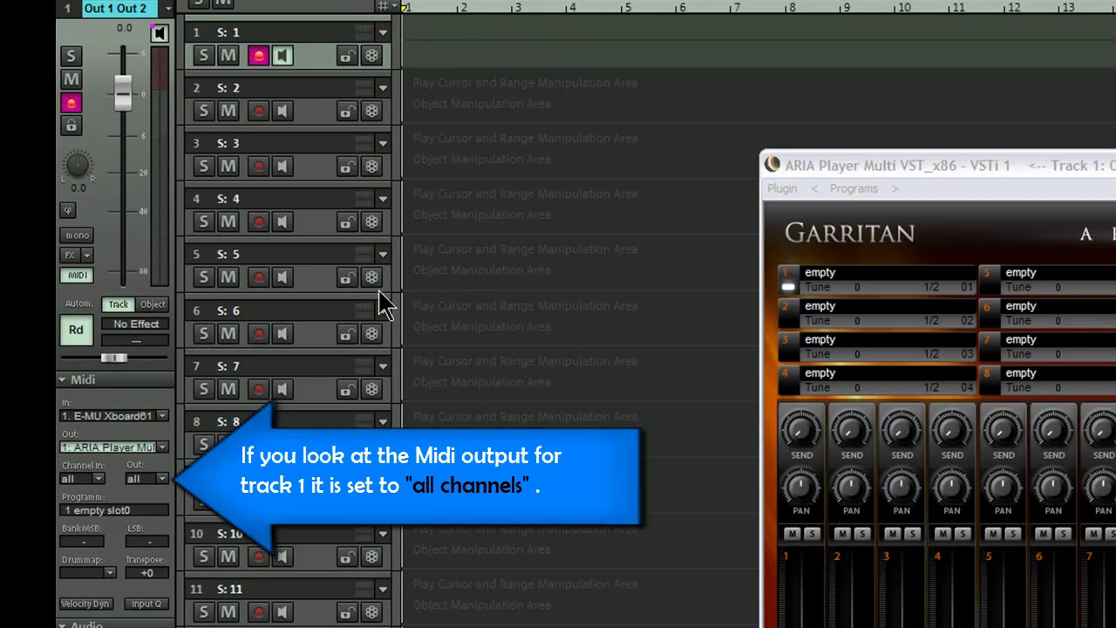
Set tracks 1–4 to MIDI out channels 1, 2, 3 and 4
click(161, 479)
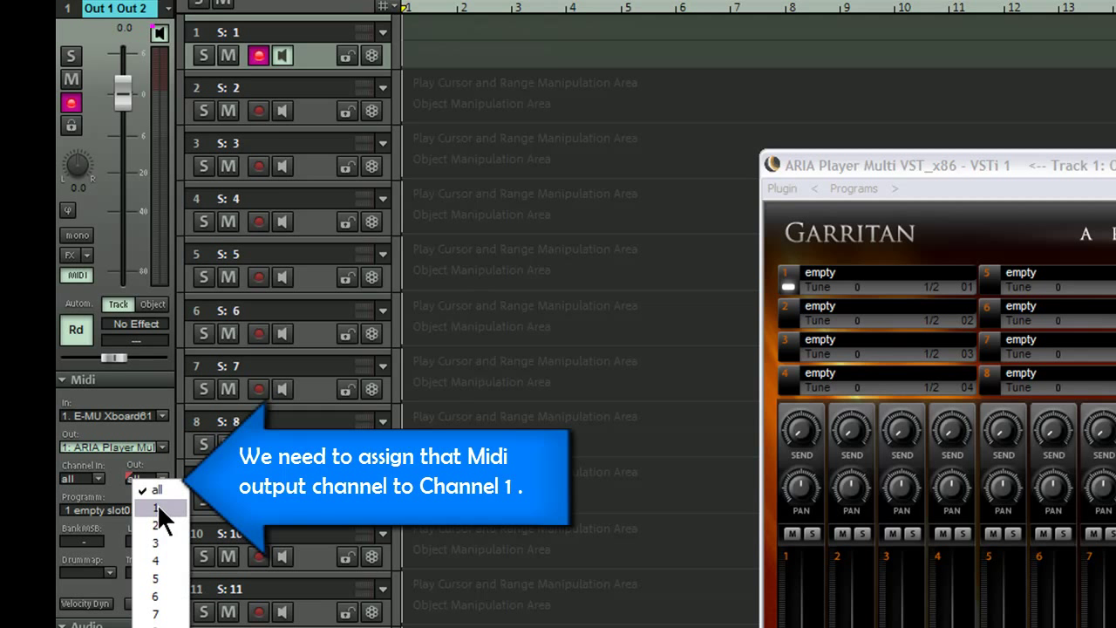
click(157, 508)
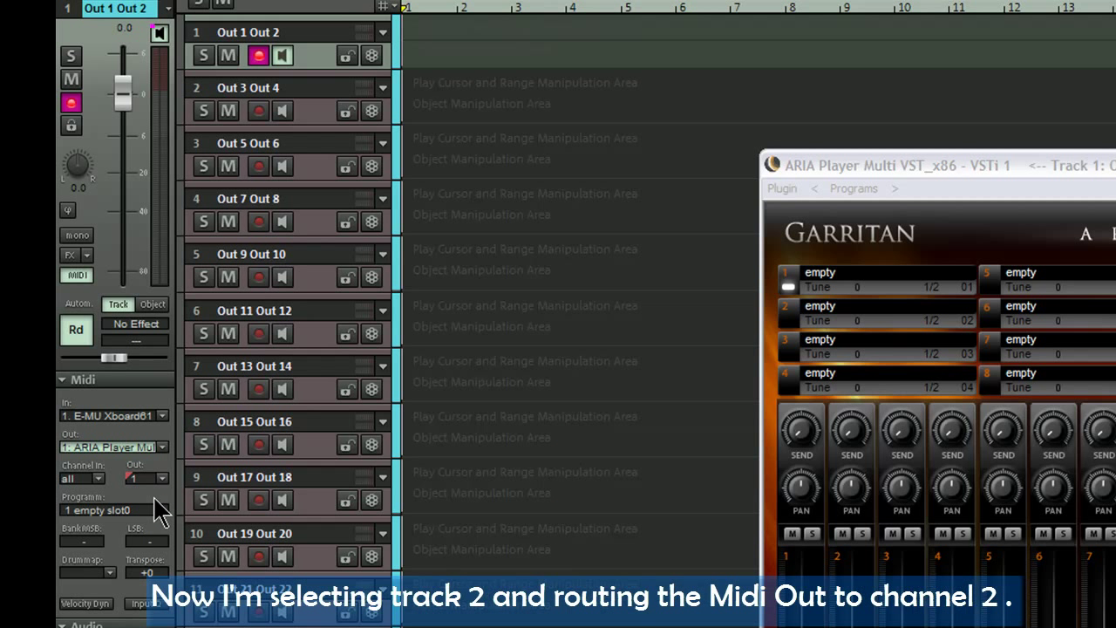
key(Down)
click(161, 479)
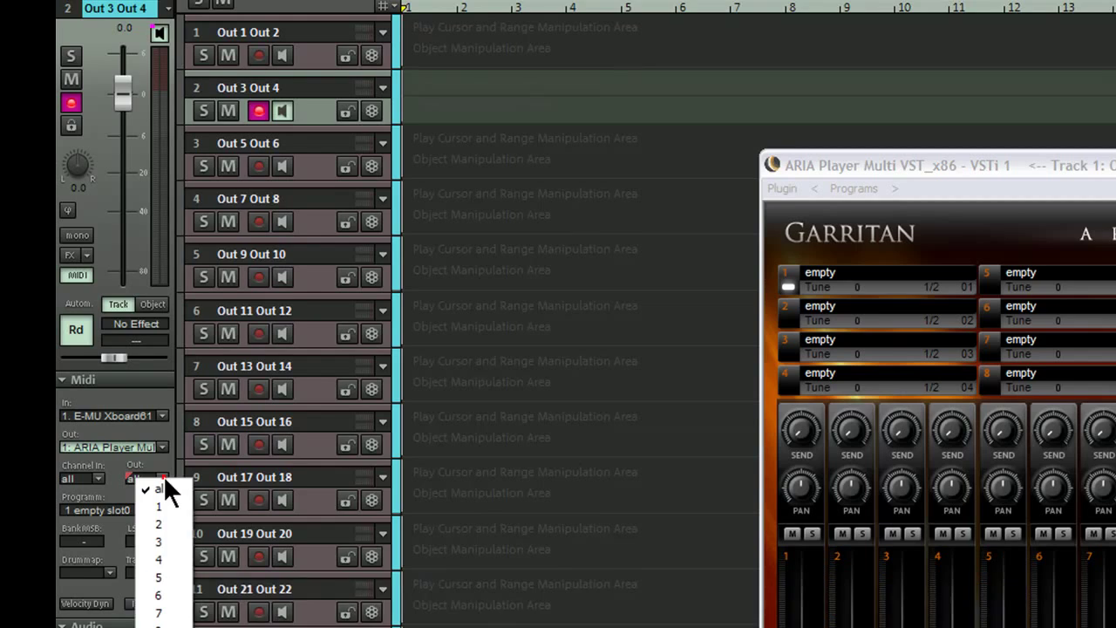
click(164, 524)
key(Down)
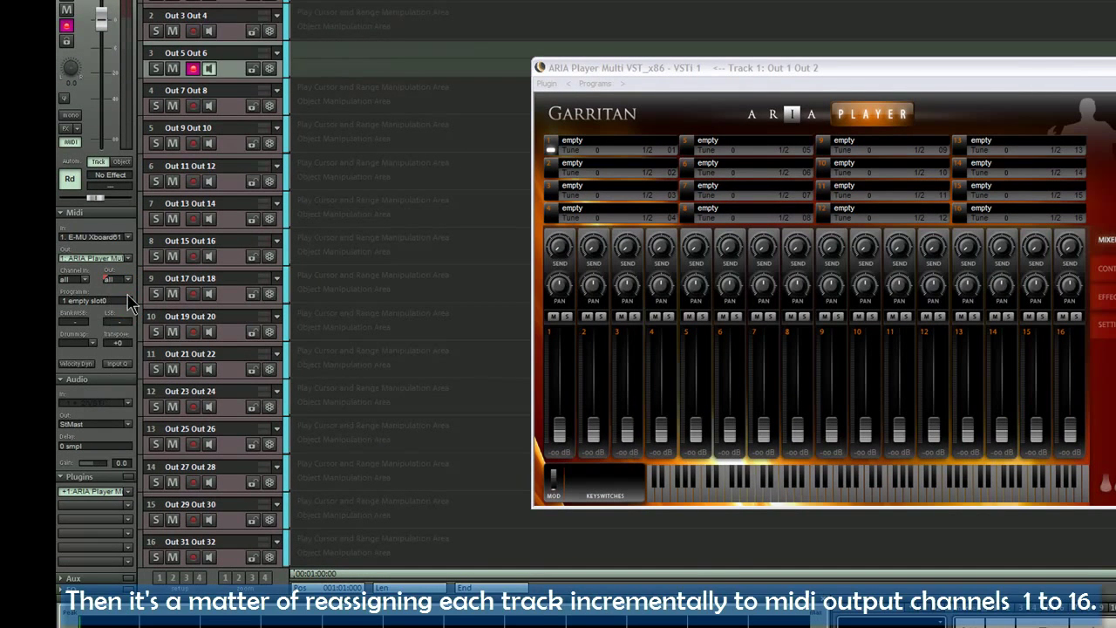
click(127, 279)
click(129, 329)
key(Down)
click(127, 279)
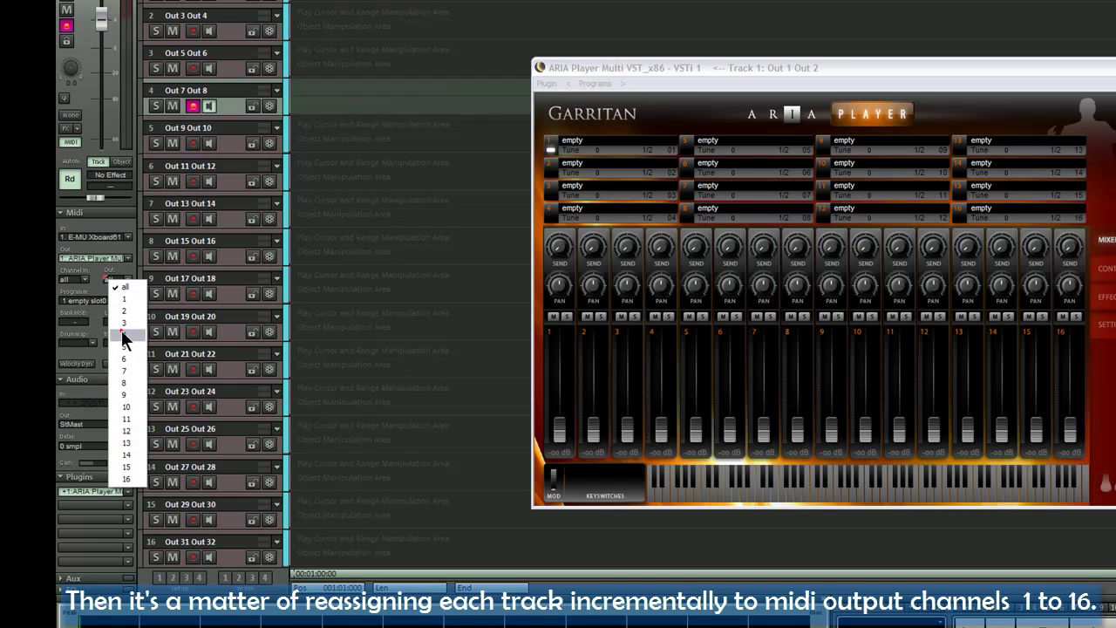
click(121, 330)
Set tracks 5–8 to MIDI out channels 5, 6, 7 and 8
key(Down)
click(128, 280)
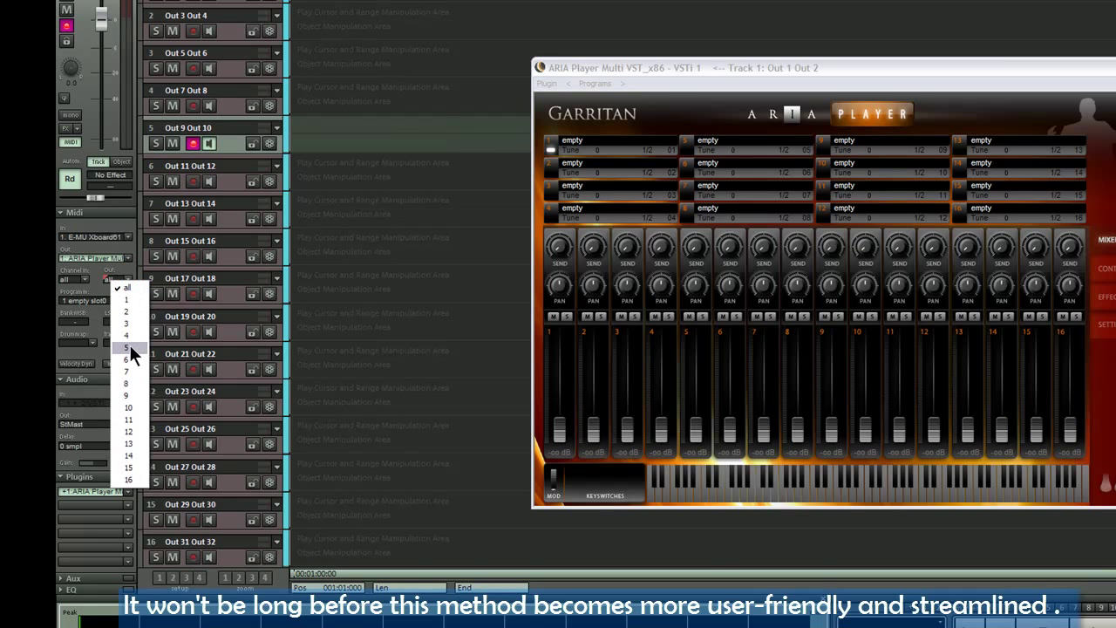
click(130, 348)
key(Down)
click(128, 280)
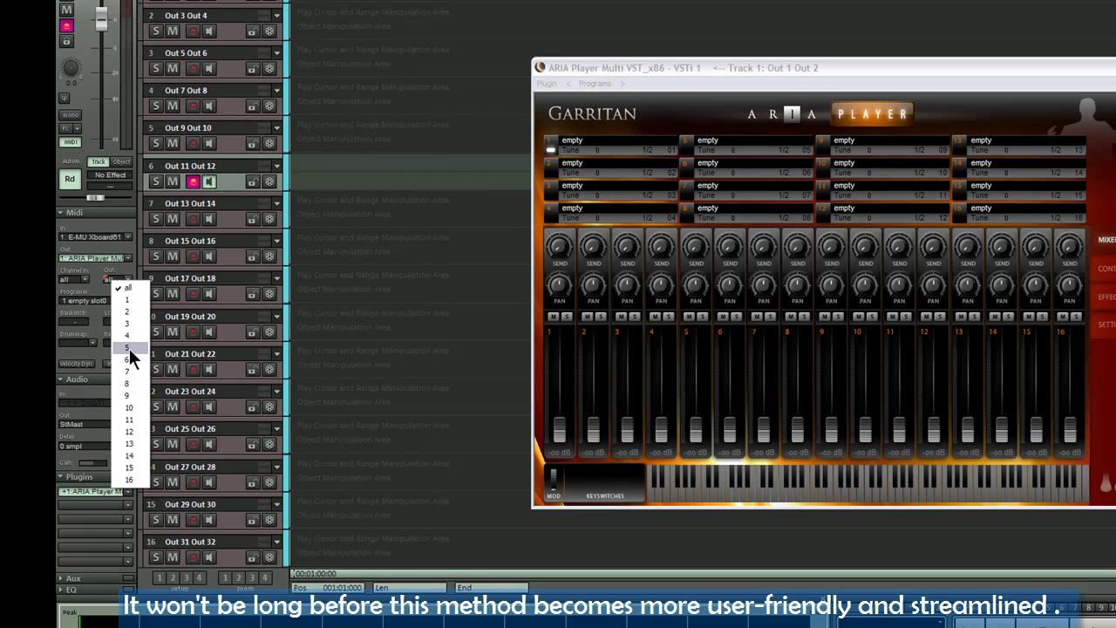
click(129, 360)
key(Down)
click(128, 280)
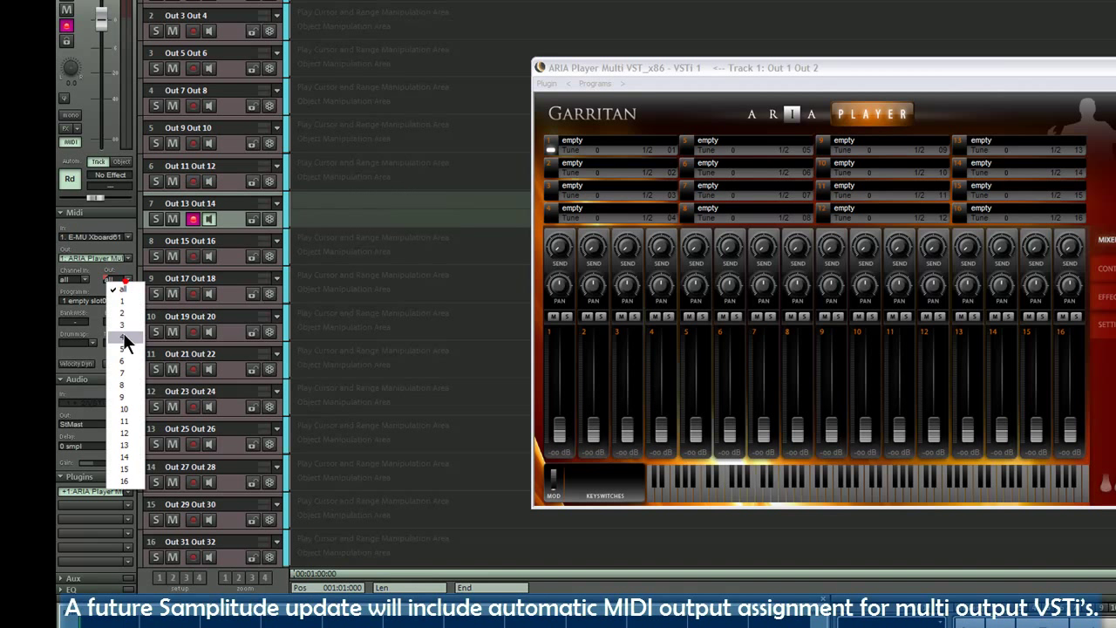
click(125, 373)
key(Down)
click(128, 280)
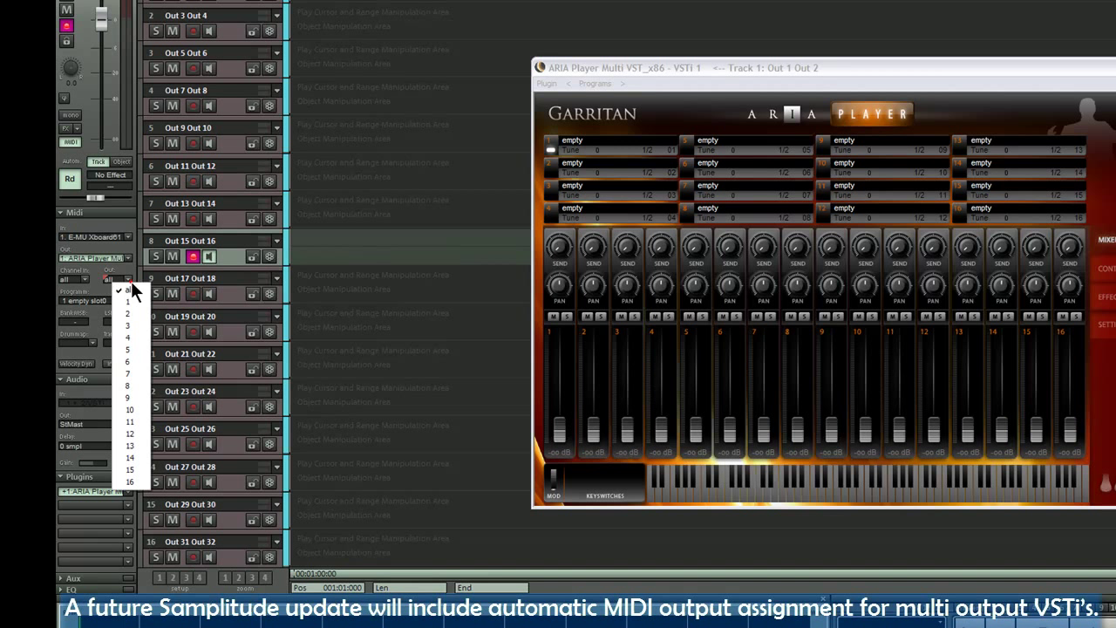
click(129, 384)
Set tracks 9–12 to MIDI out channels 9, 10, 11 and 12
key(Down)
click(129, 280)
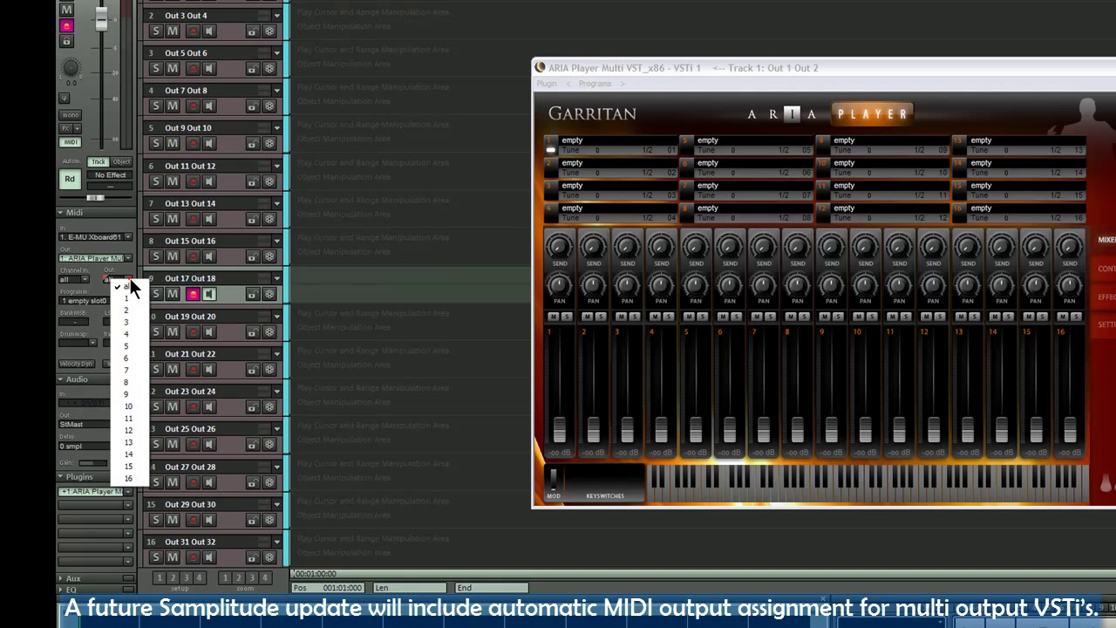
click(127, 395)
key(Down)
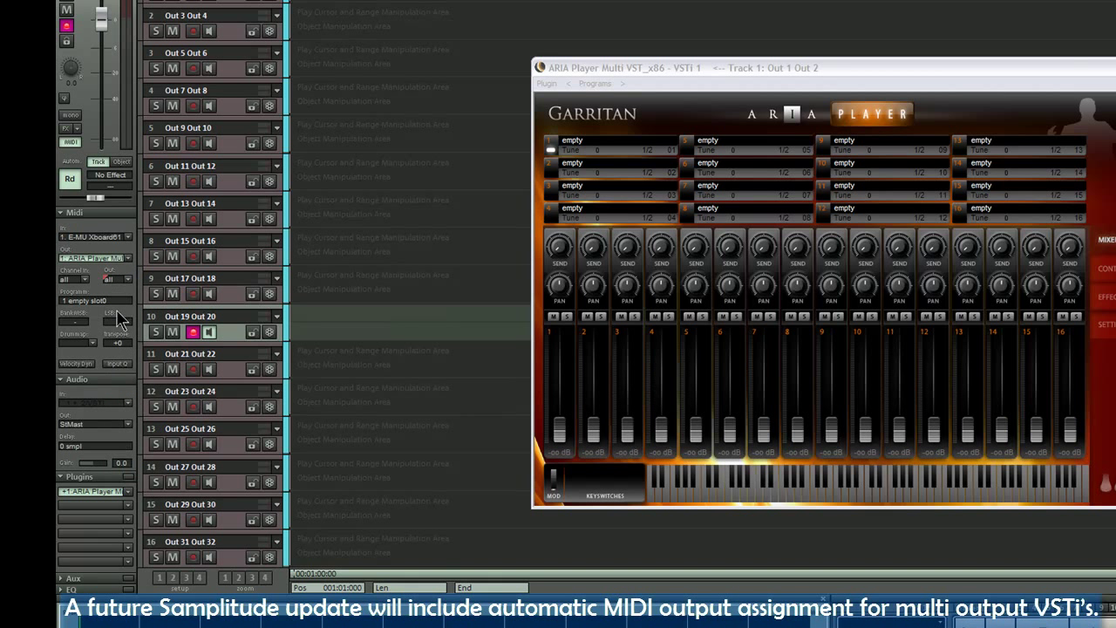
click(129, 280)
click(133, 406)
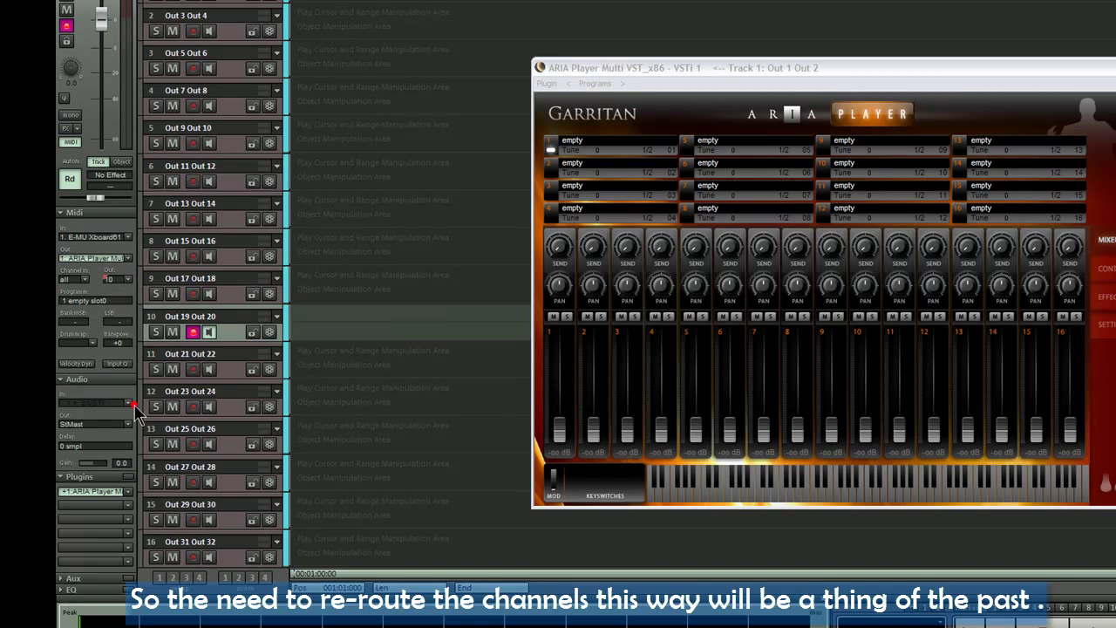
key(Down)
click(130, 279)
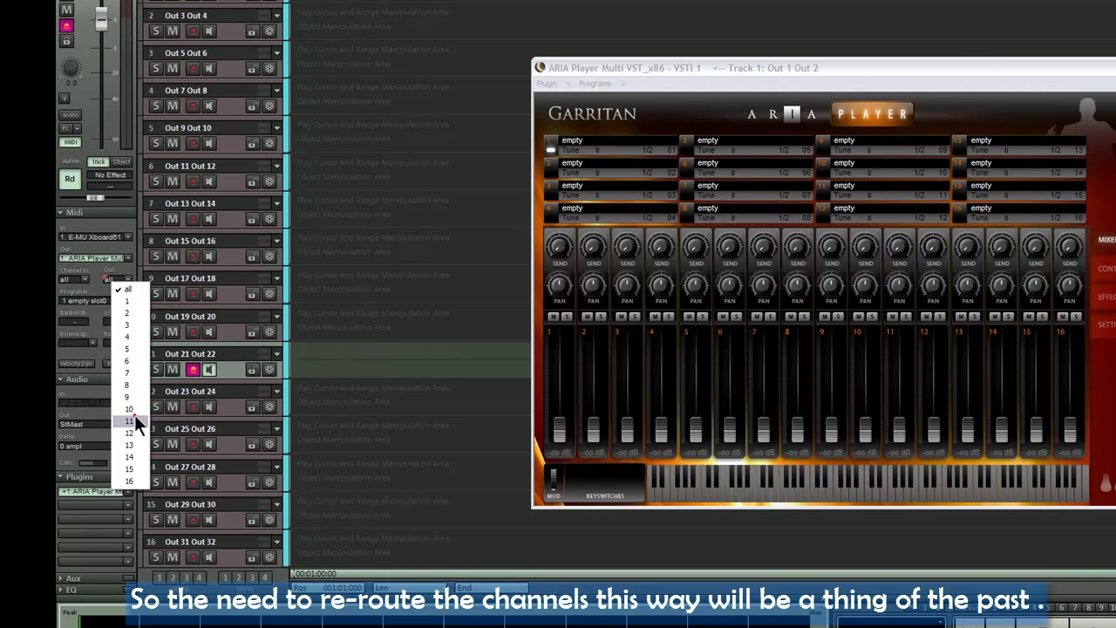
click(135, 414)
key(Down)
click(129, 279)
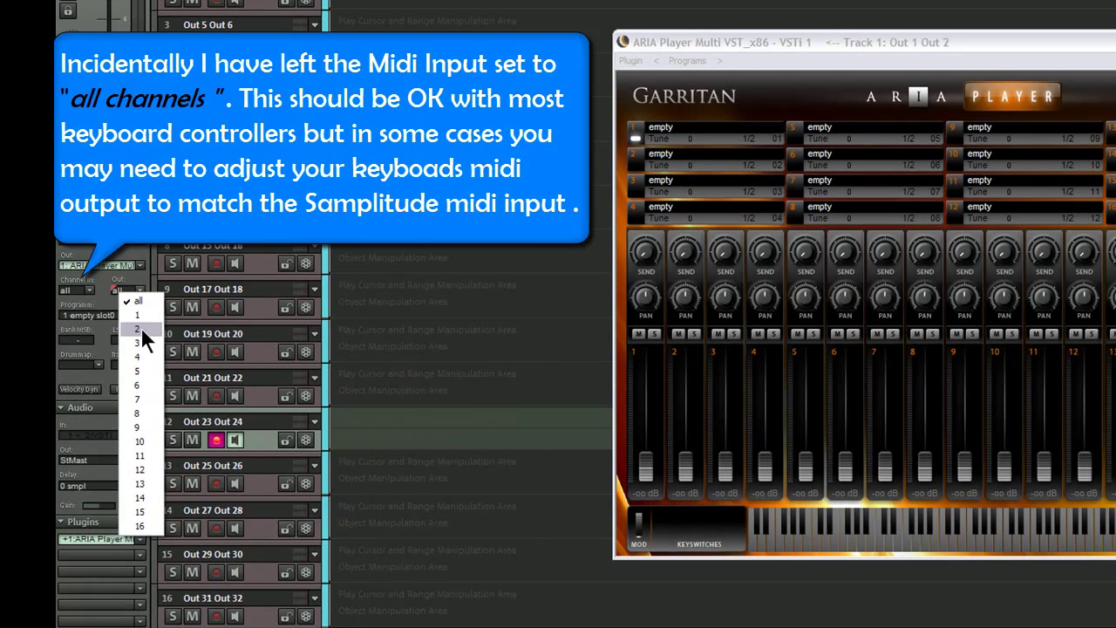
click(139, 470)
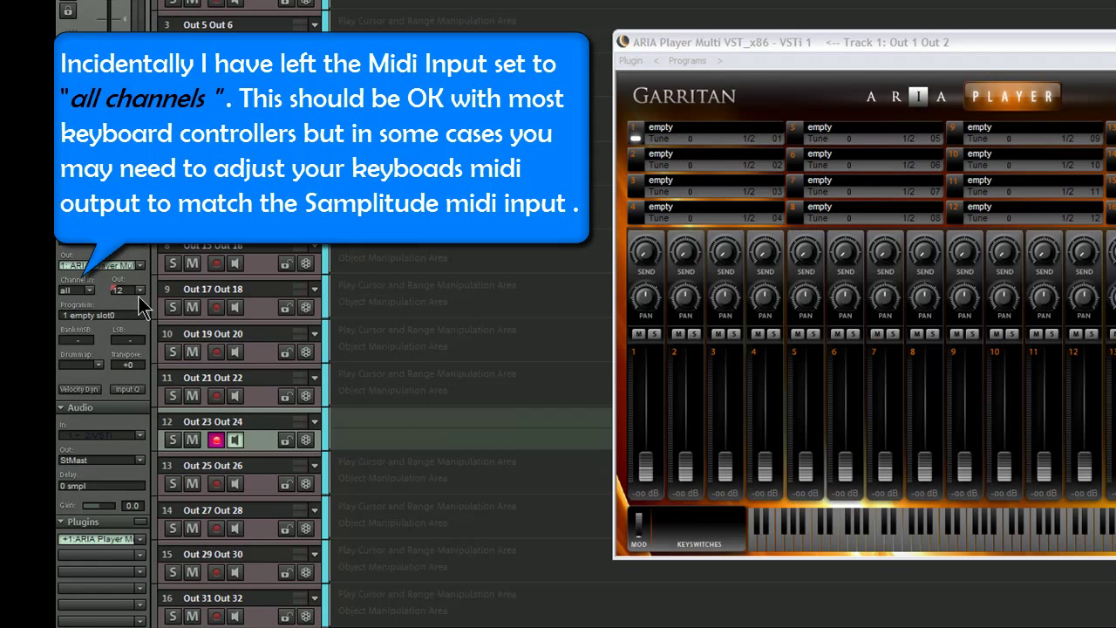
Set tracks 13–16 to MIDI out channels 13–16, then step back up to check them
key(Down)
click(141, 294)
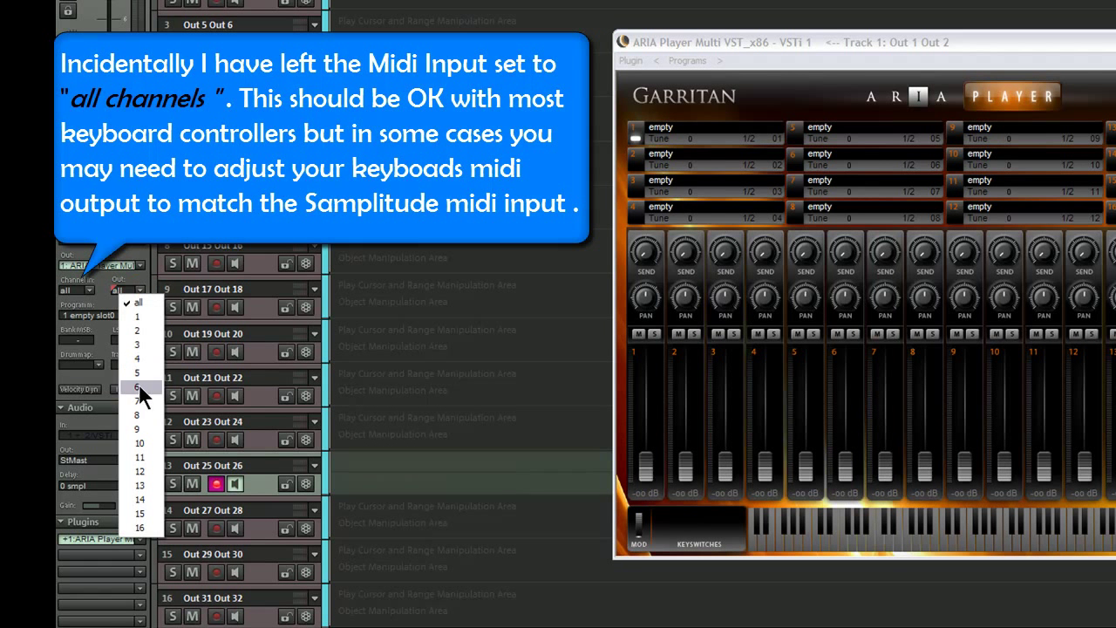
click(140, 478)
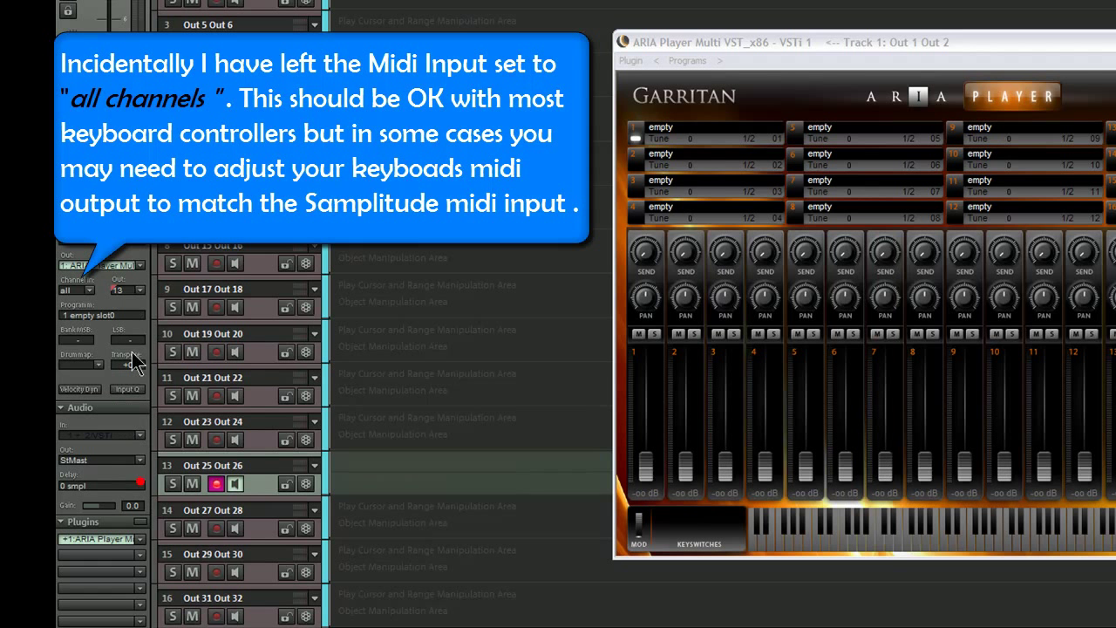
key(Down)
click(139, 291)
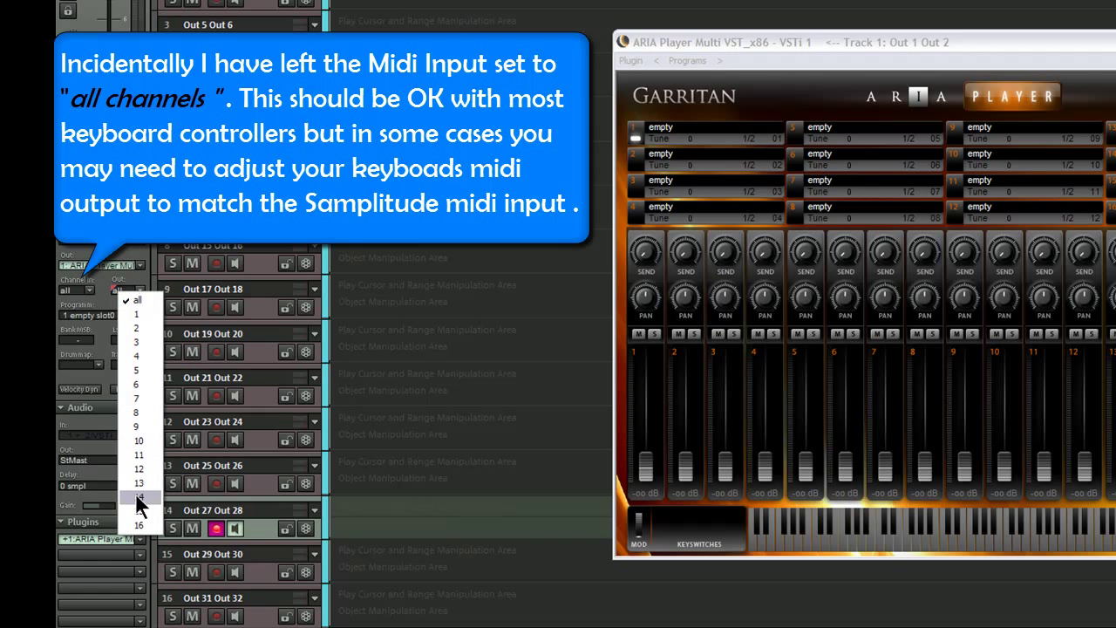
click(137, 497)
key(Down)
click(140, 290)
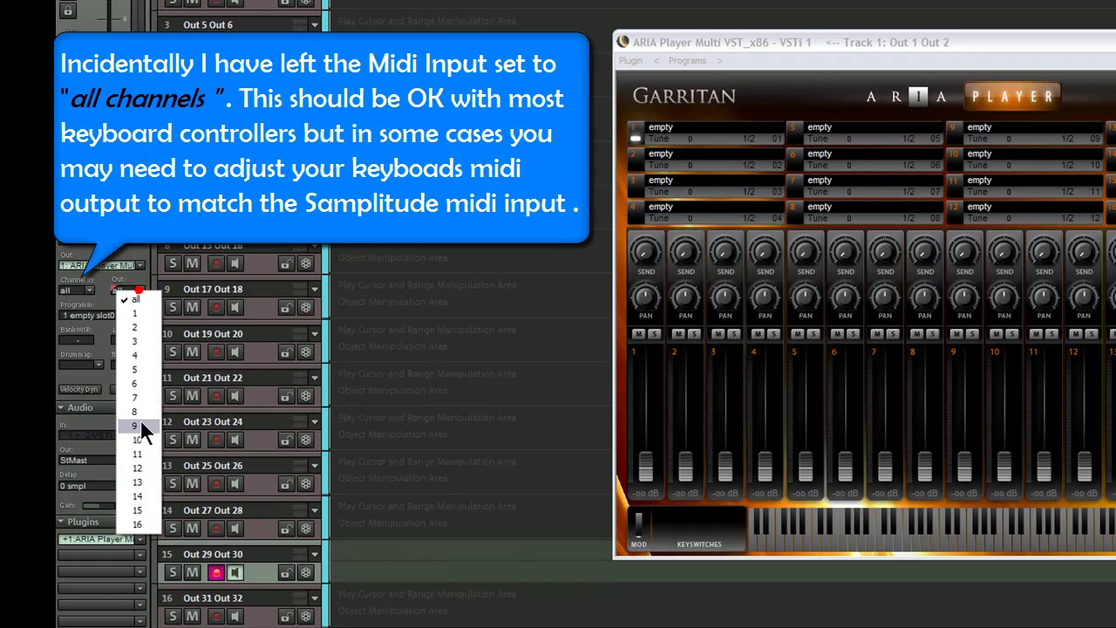
click(137, 513)
key(Down)
click(139, 290)
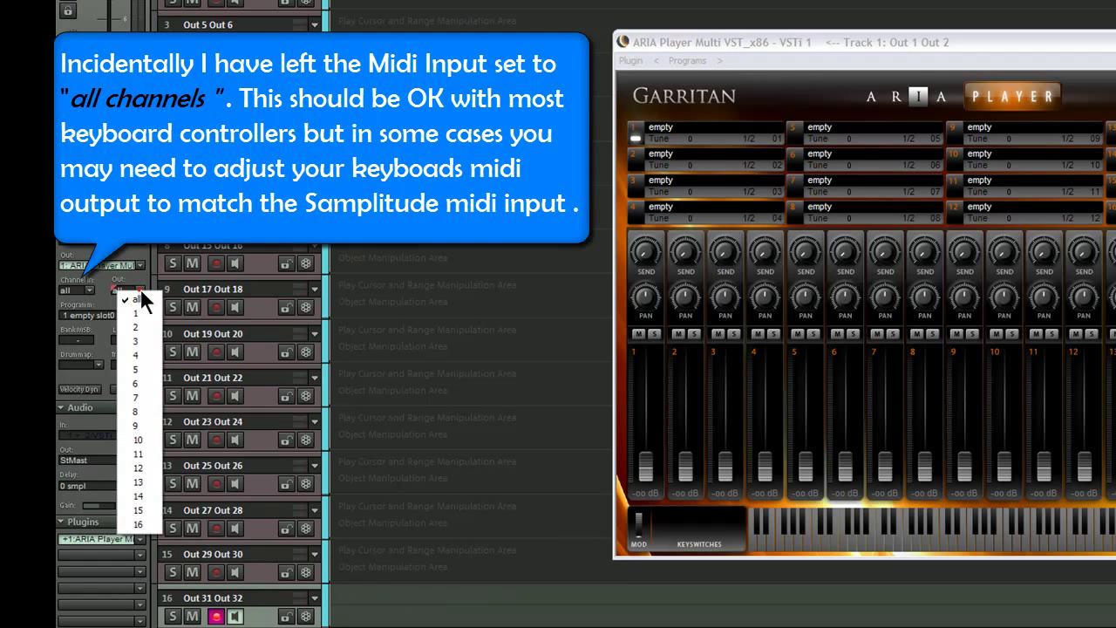
click(144, 525)
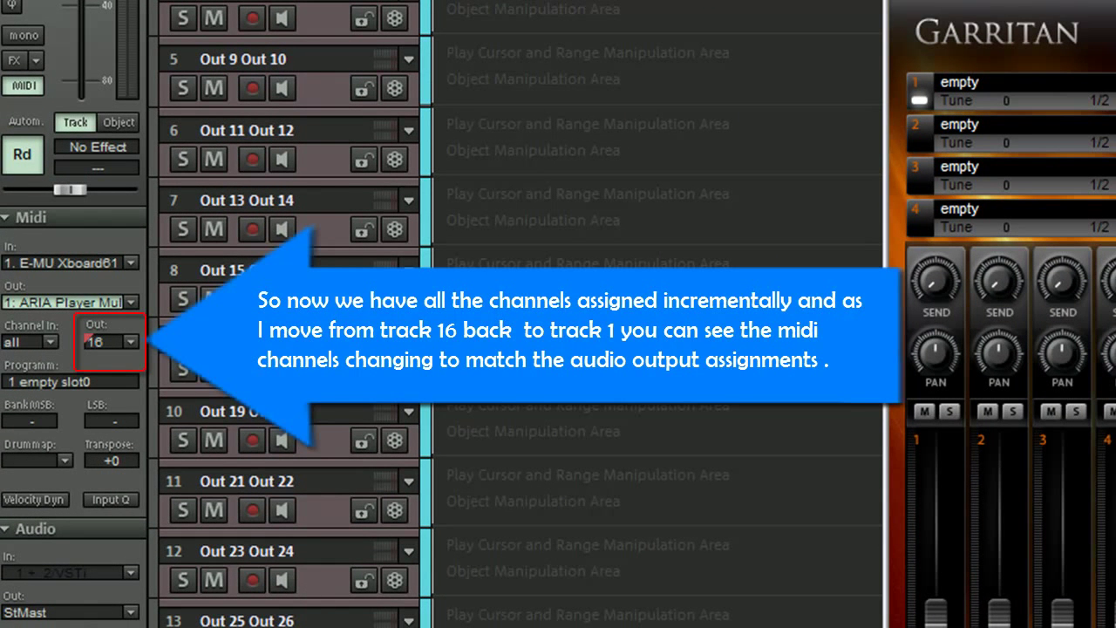
key(Up)
key(Up)
key(Up)
key(Up)
key(Up)
key(Up)
key(Up)
key(Up)
key(Up)
key(Up)
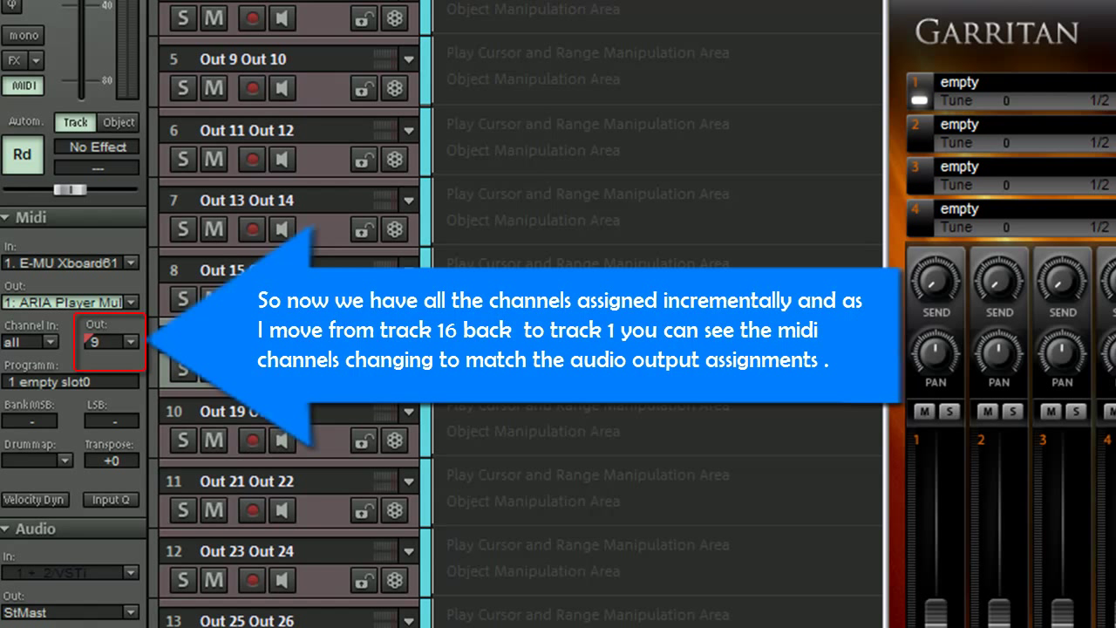
key(Up)
key(Up)
key(Up)
key(Up)
key(Up)
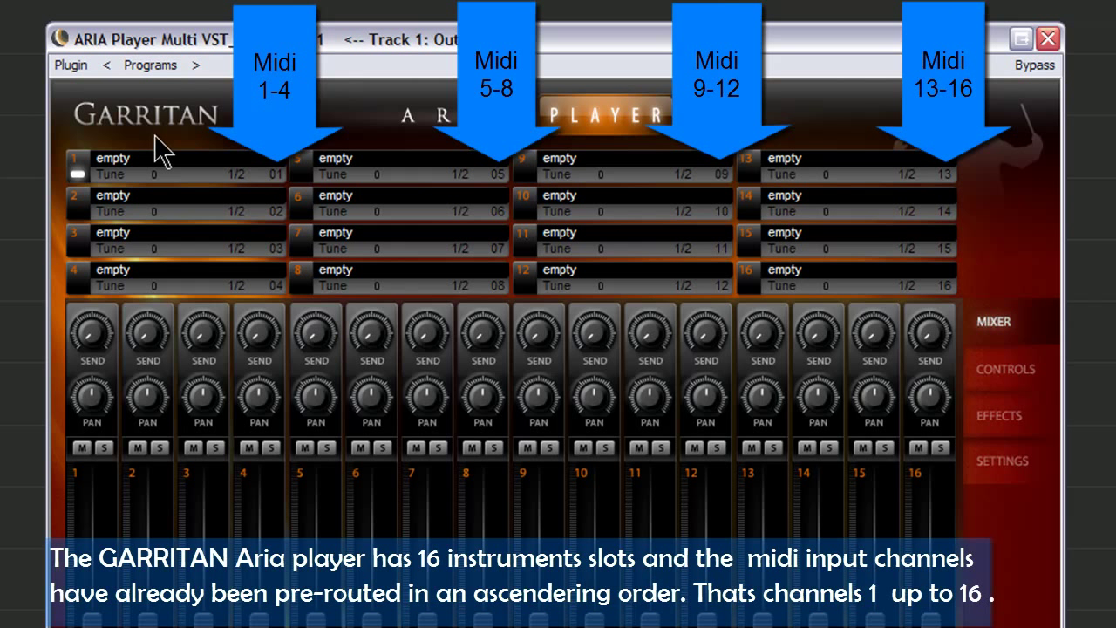
Keep slot 1 on outputs 1/2 and route slots 2–4 to 3/4, 5/6 and 7/8
click(242, 178)
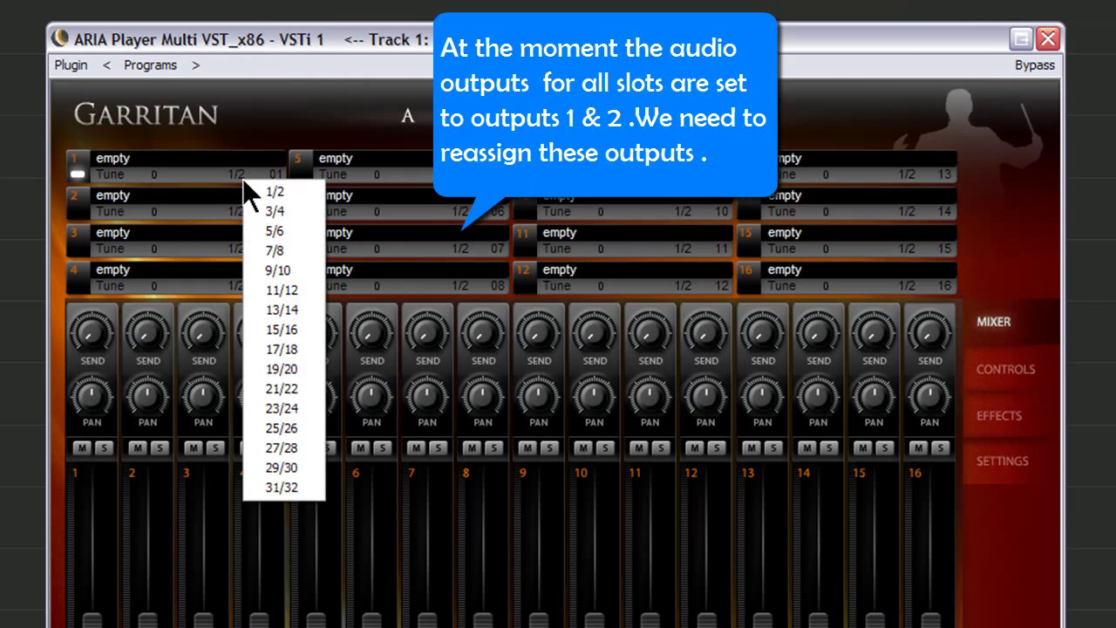
click(233, 162)
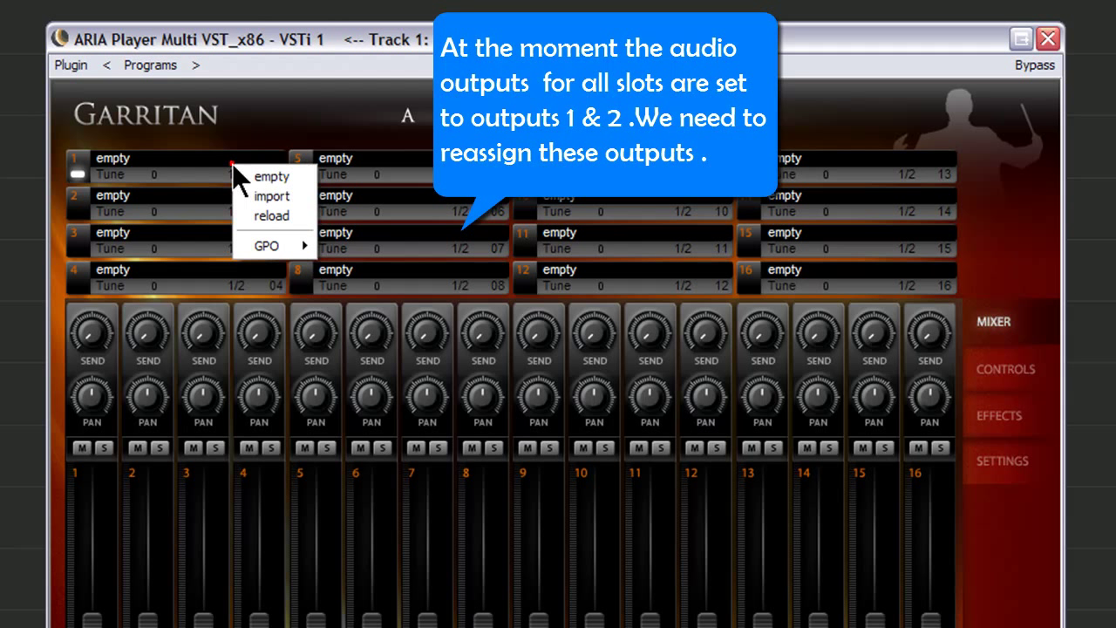
click(212, 186)
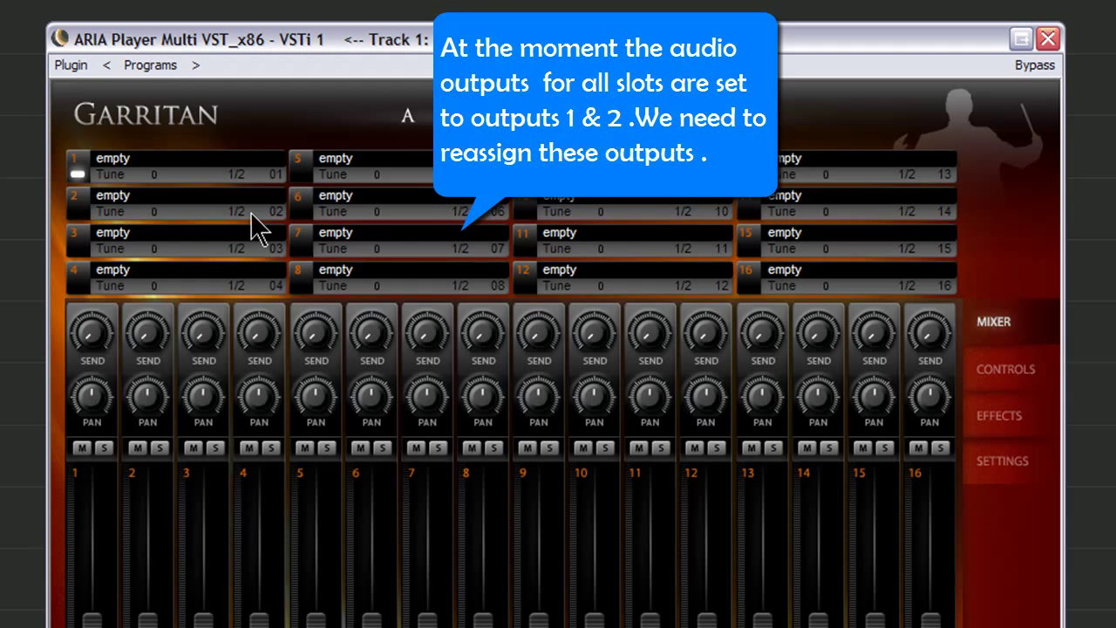
click(244, 213)
click(264, 246)
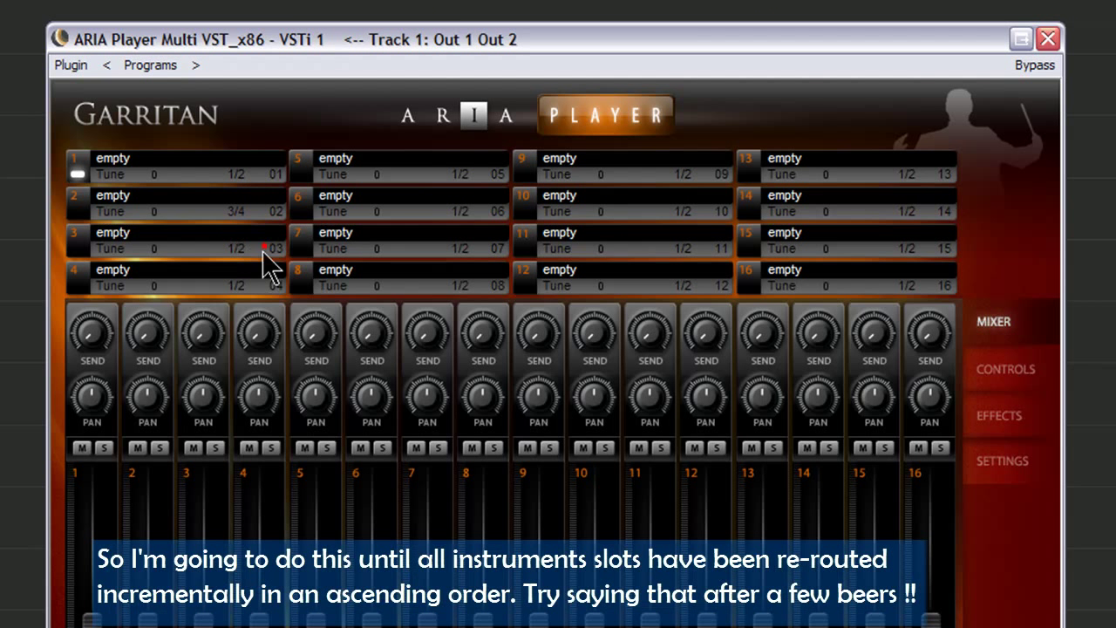
click(244, 249)
click(254, 295)
click(249, 289)
click(263, 348)
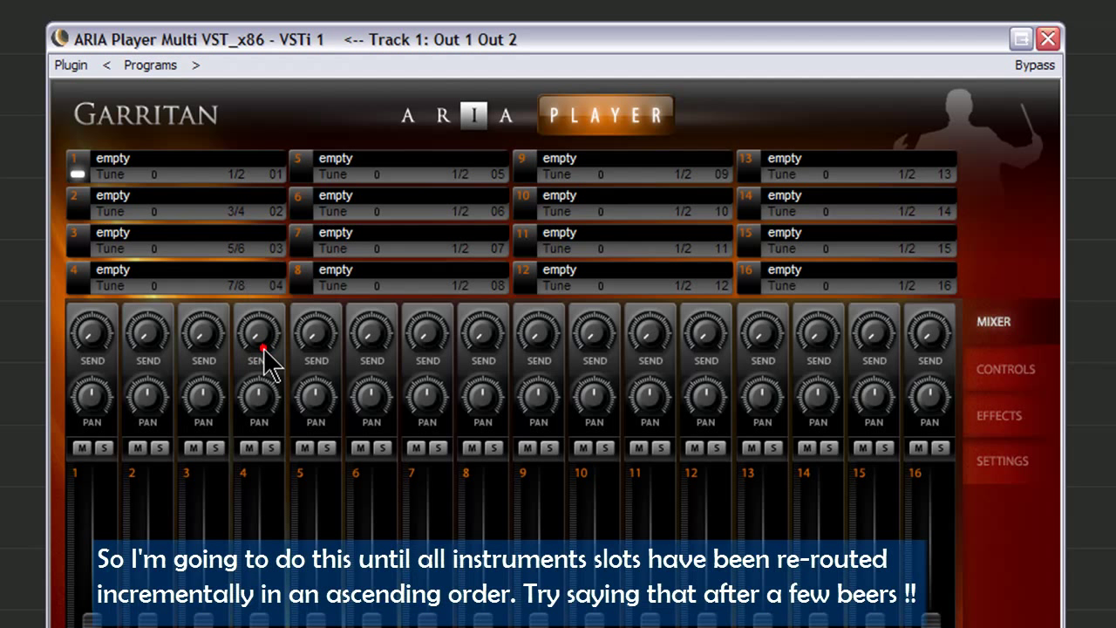
Route slots 5–8 to outputs 9/10, 11/12, 13/14 and 15/16
click(463, 174)
click(495, 267)
click(470, 212)
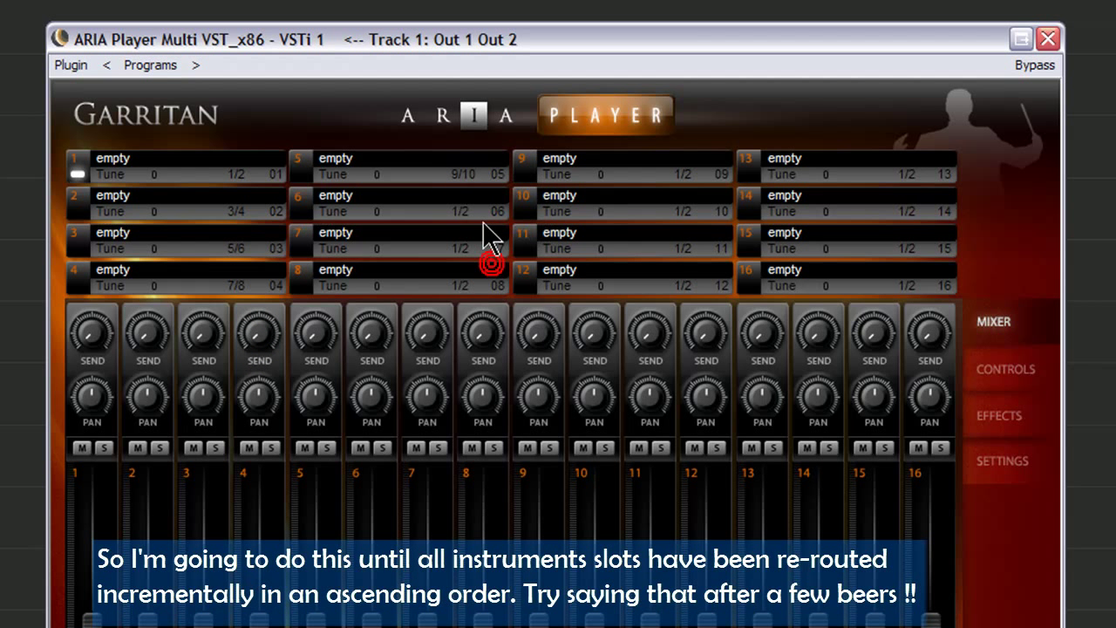
click(486, 324)
click(468, 250)
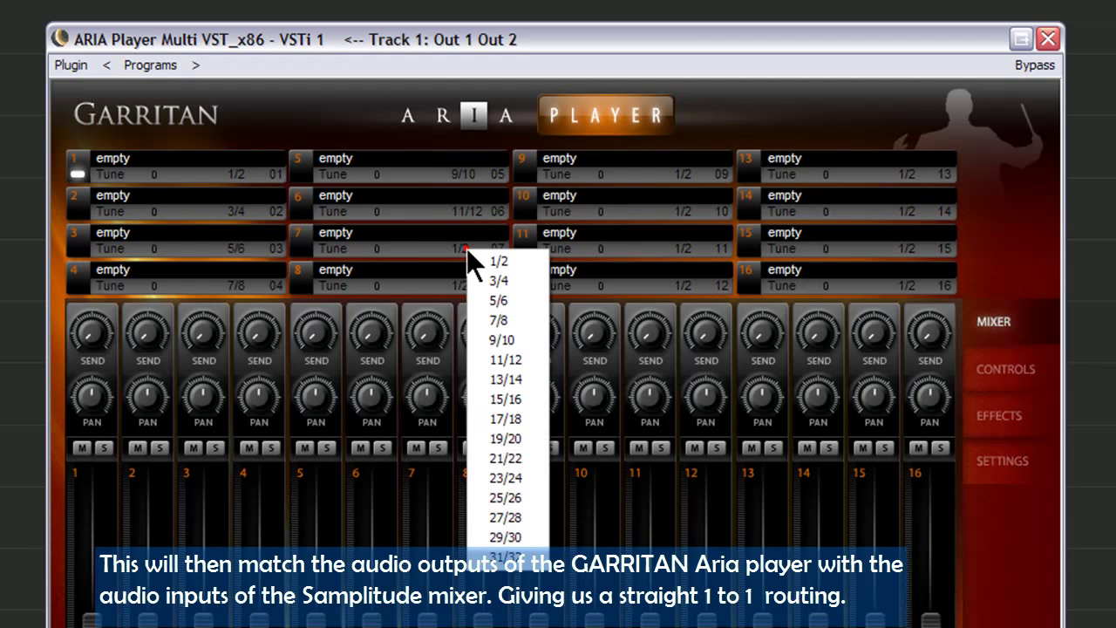
click(488, 379)
click(468, 284)
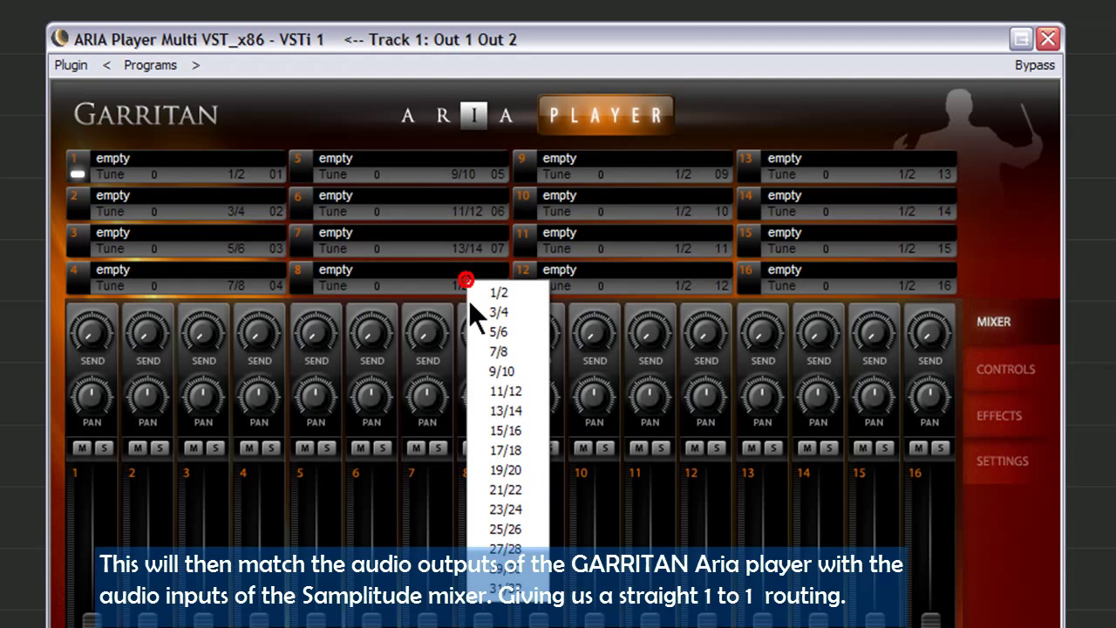
click(489, 435)
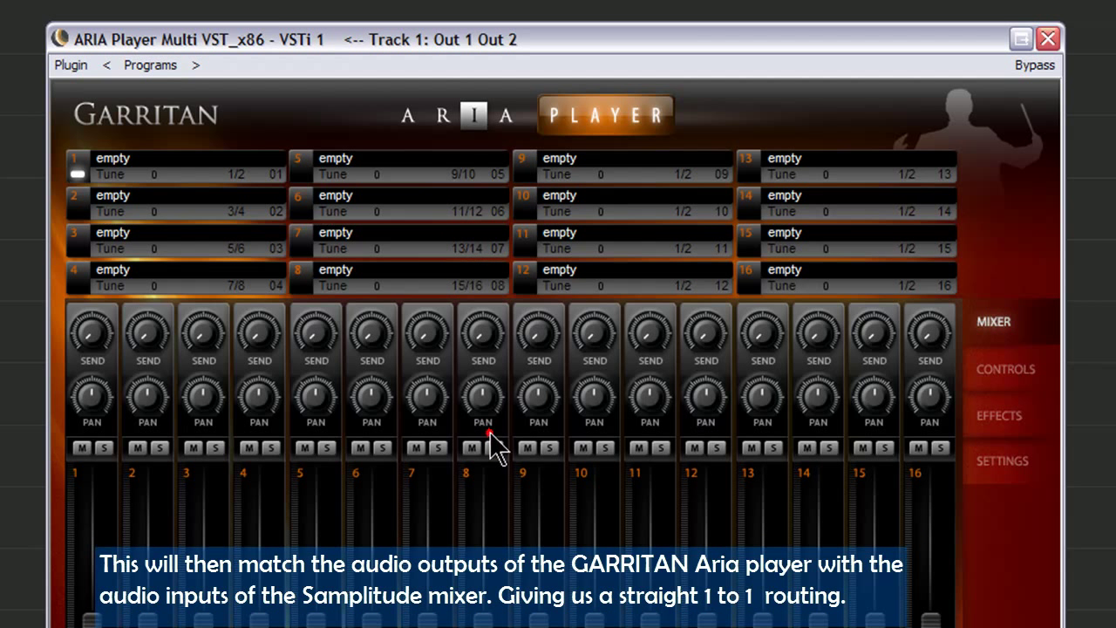
Route slots 9–12 to outputs 17/18, 19/20, 21/22 and 23/24
click(678, 174)
click(714, 346)
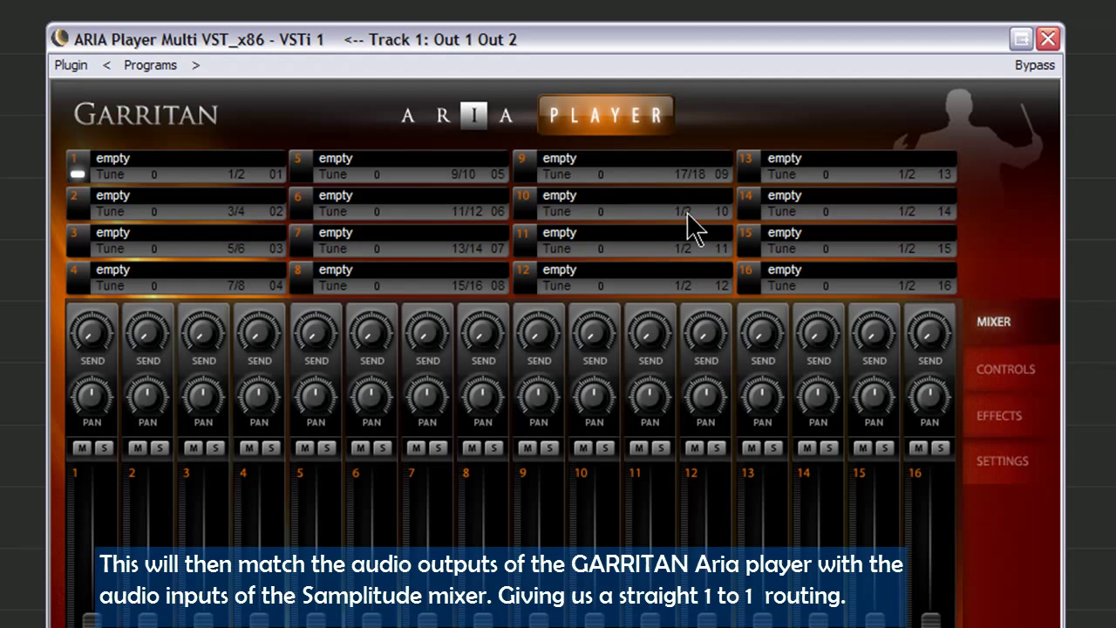
click(687, 215)
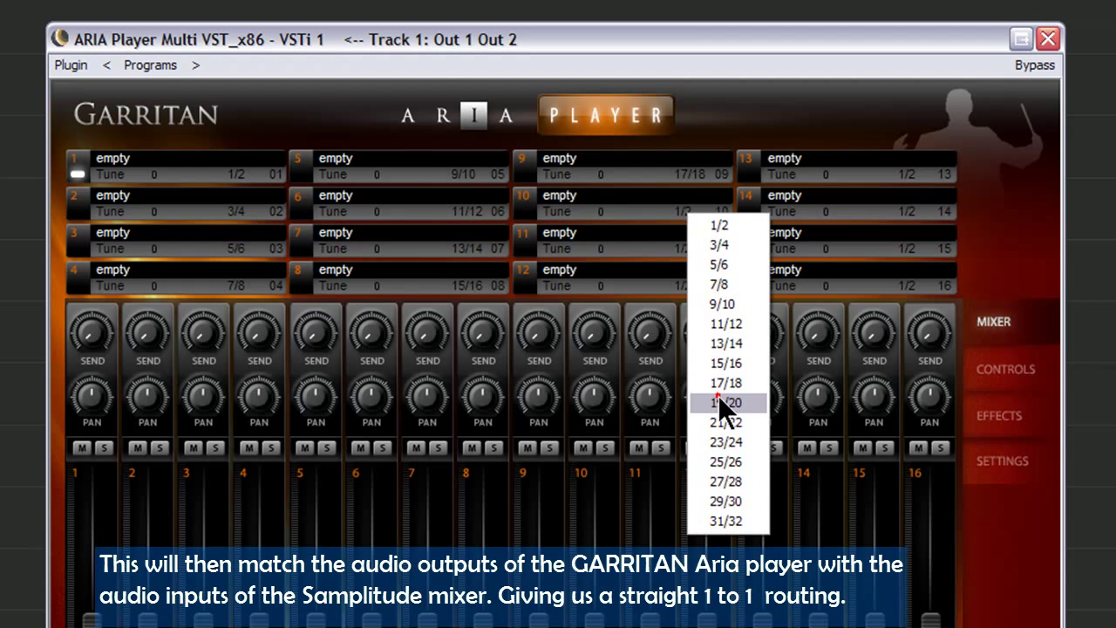
click(722, 401)
click(691, 247)
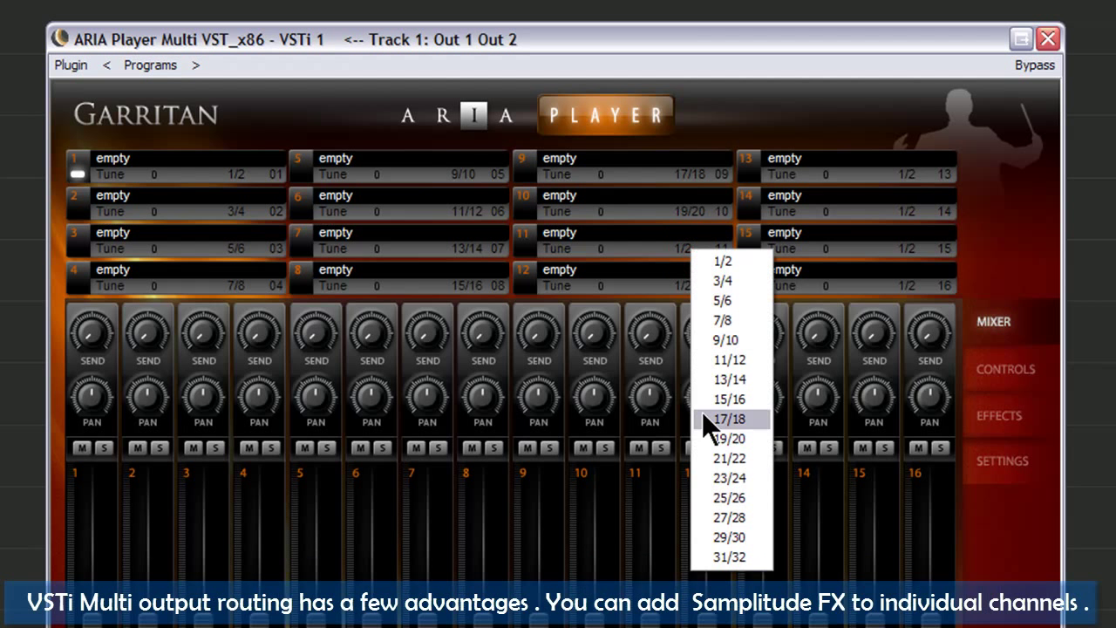
click(712, 452)
click(687, 284)
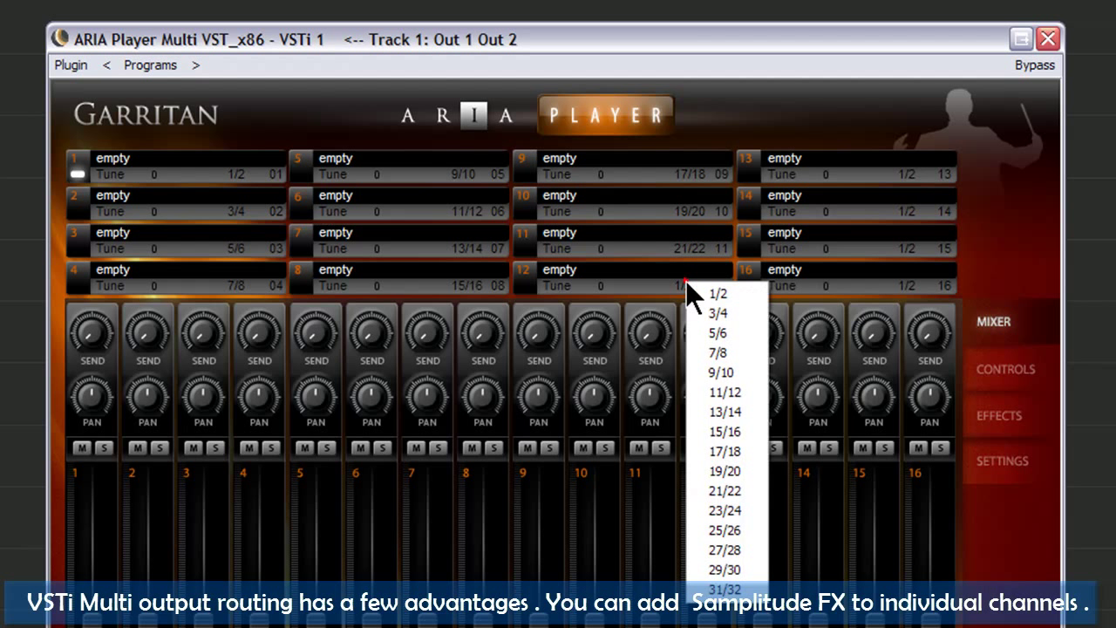
click(717, 511)
Route slots 13–16 to outputs 25/26, 27/28, 29/30 and 31/32
click(912, 175)
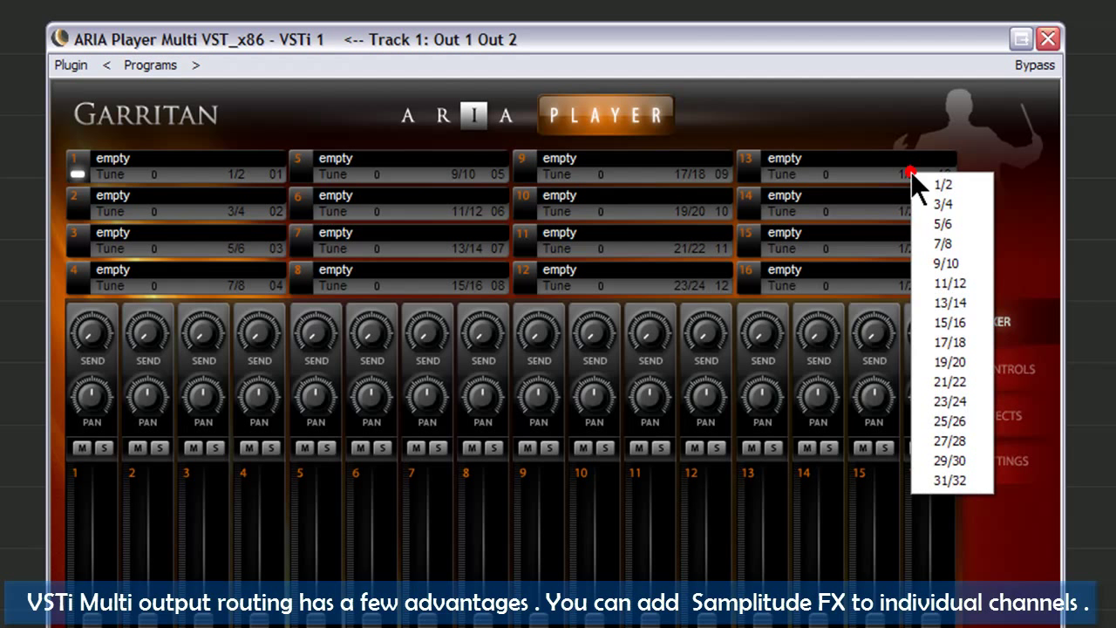
click(948, 421)
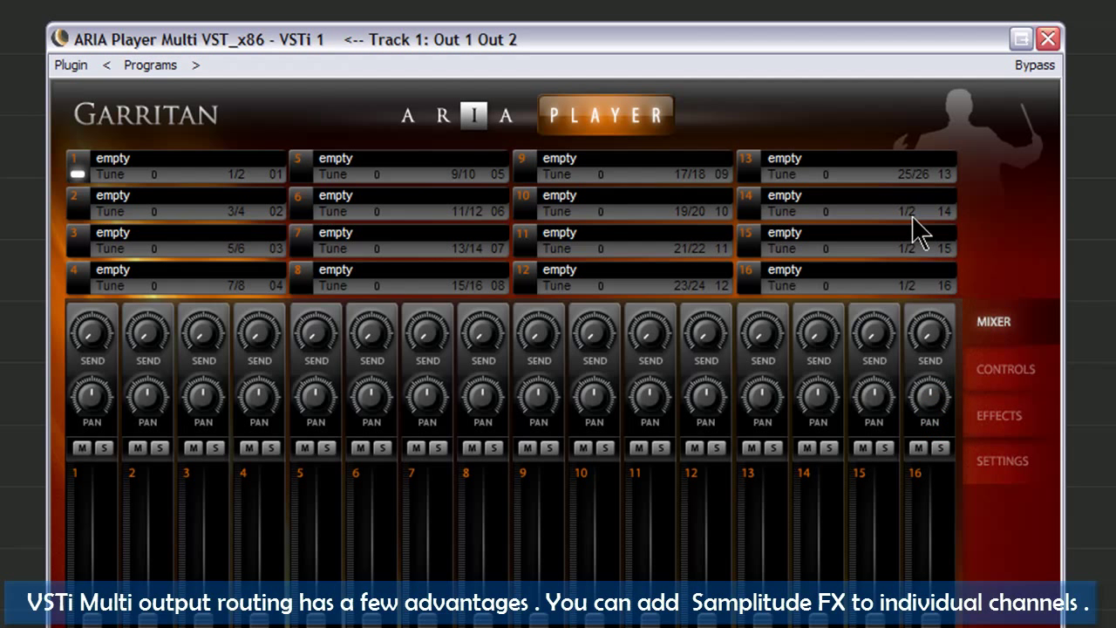
click(913, 214)
click(937, 483)
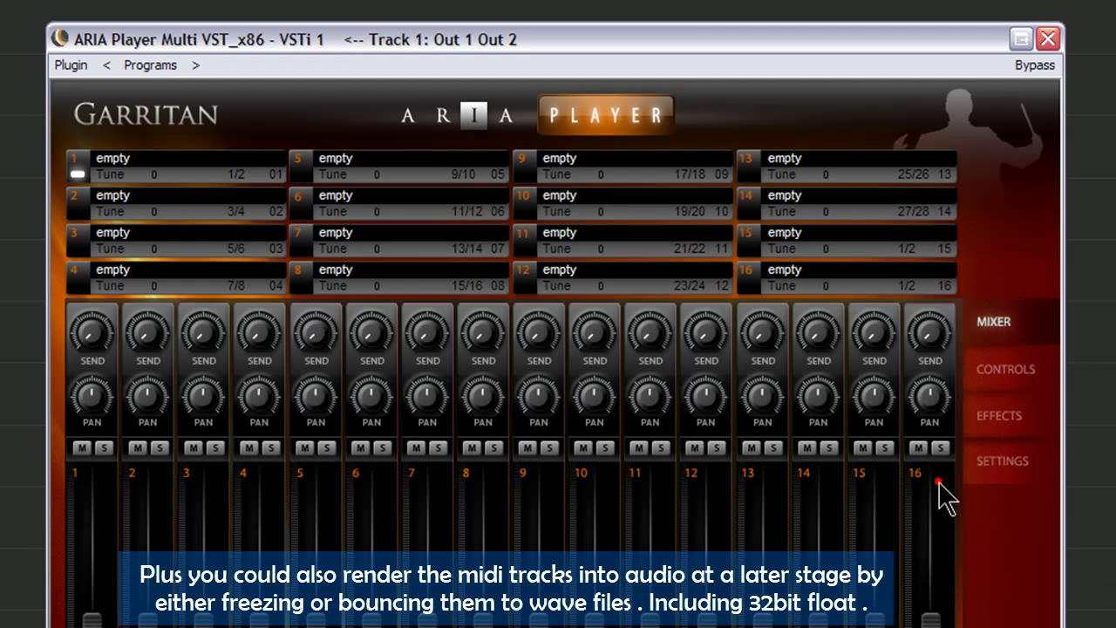
click(911, 250)
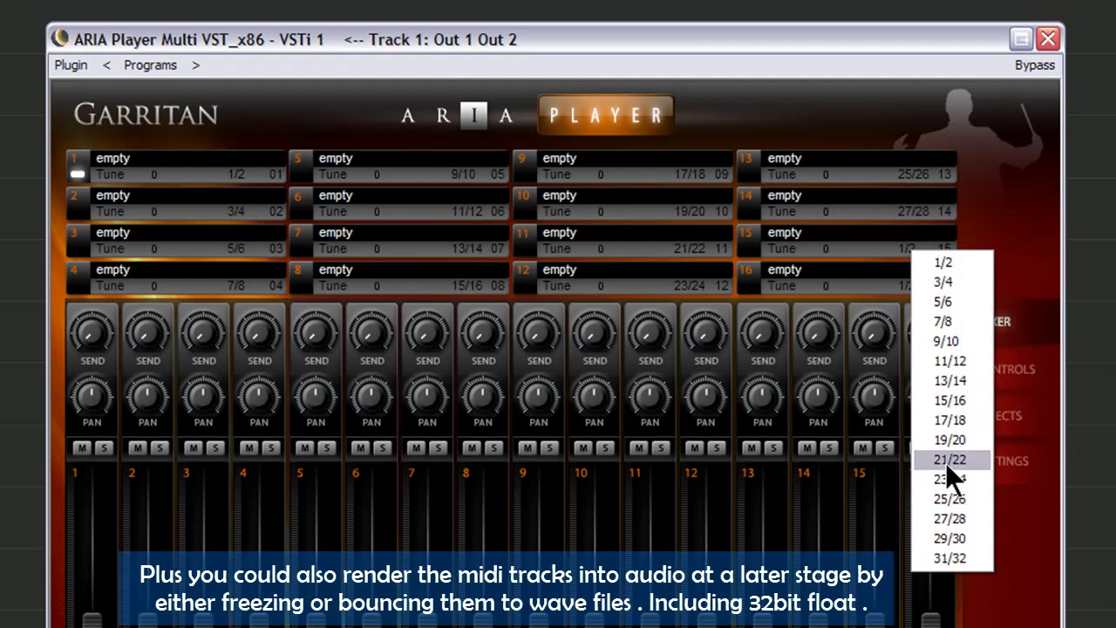
click(941, 537)
click(908, 286)
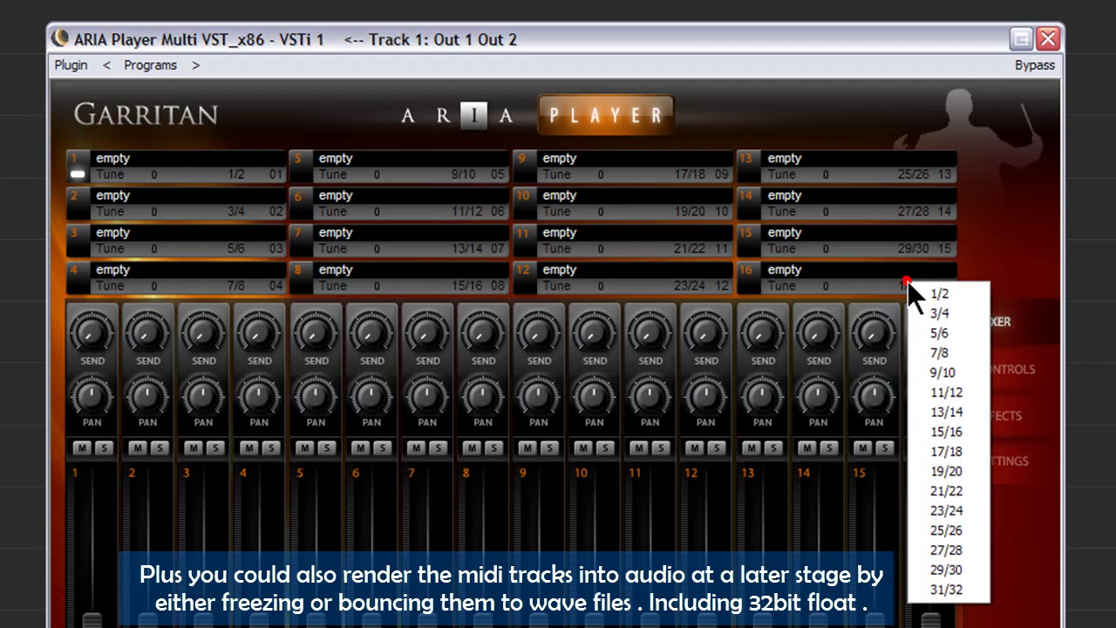
click(949, 589)
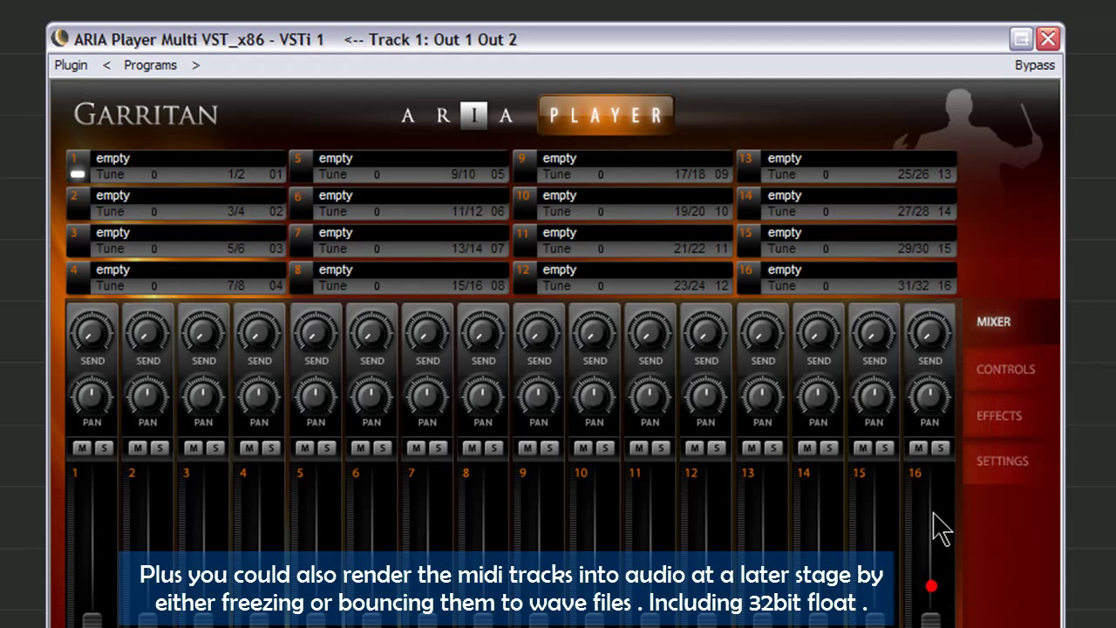
click(1059, 476)
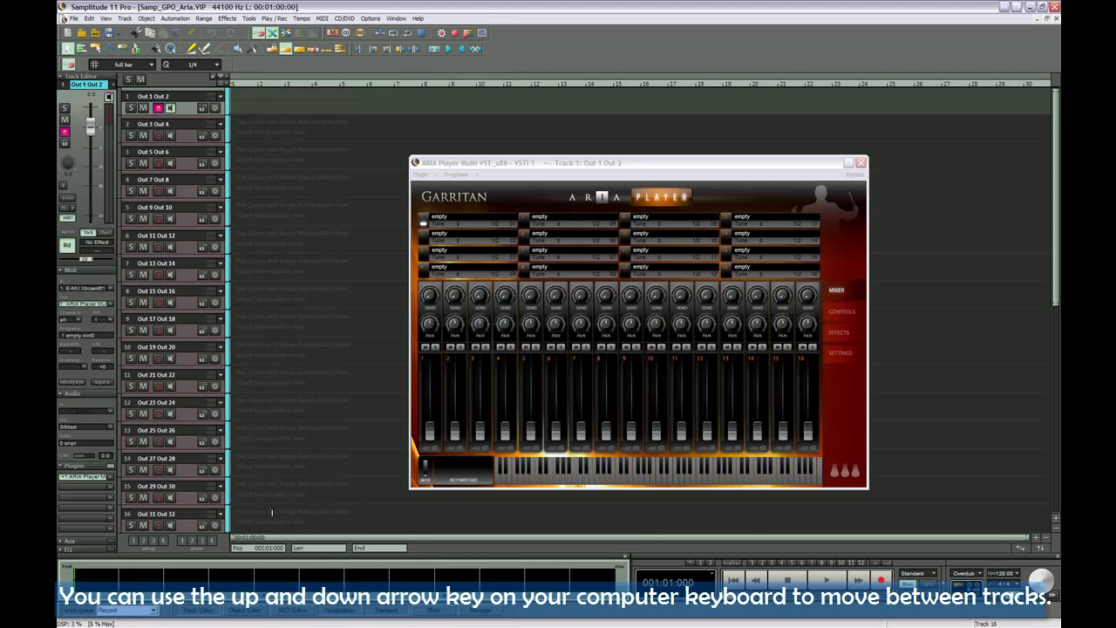
Step down through tracks 3–5 so each is record-armed and monitored, then move back up to track 4
key(Down)
key(Down)
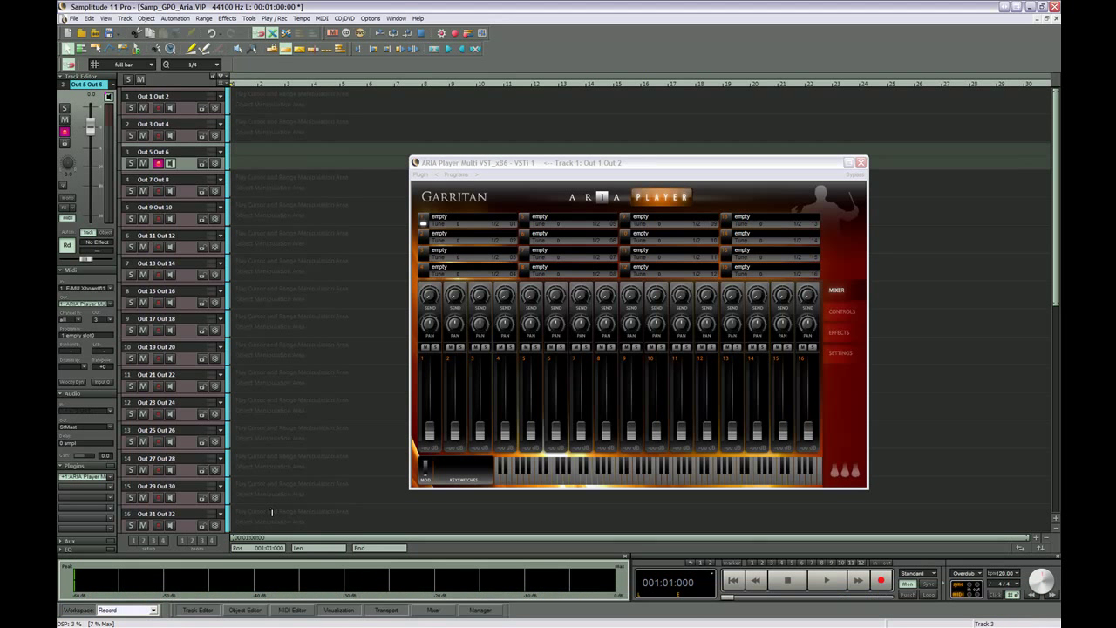
key(Down)
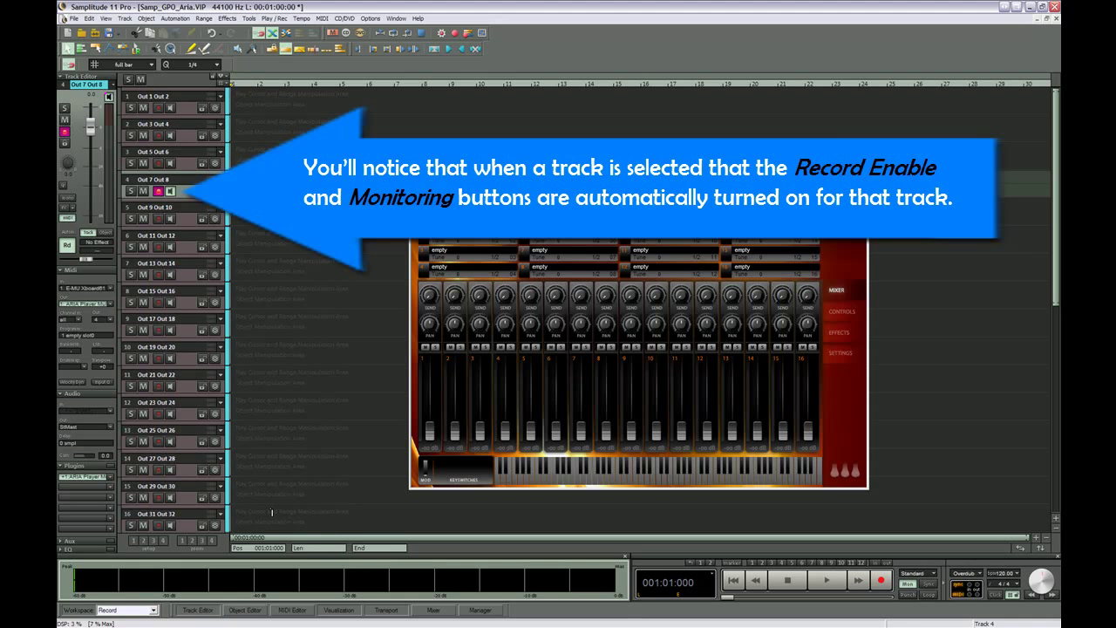
key(Down)
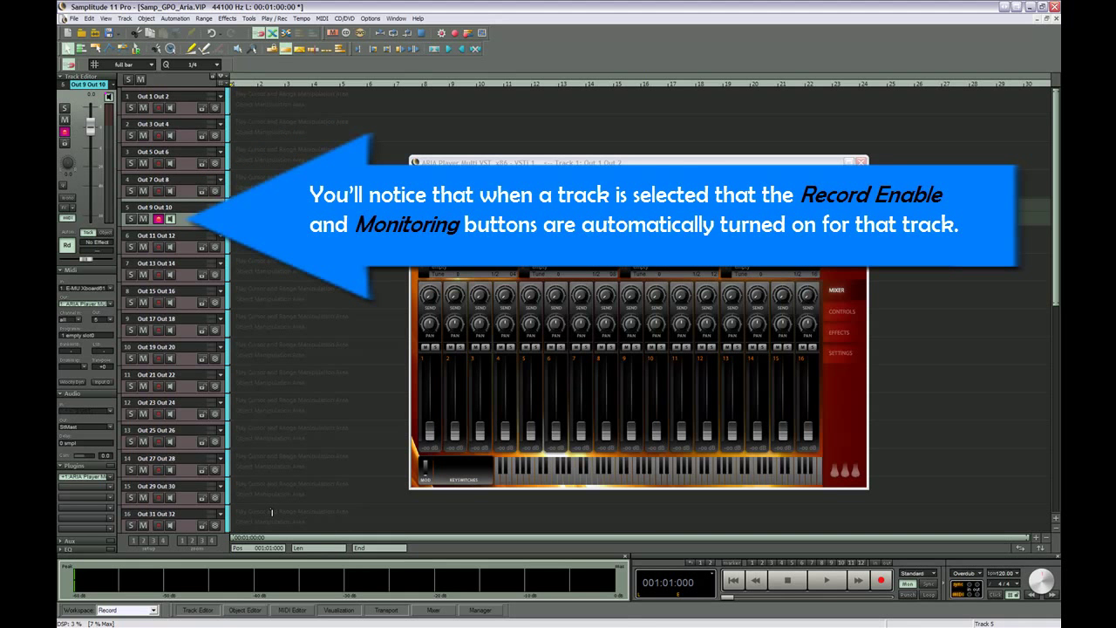
key(Up)
key(Up)
key(Up)
key(Up)
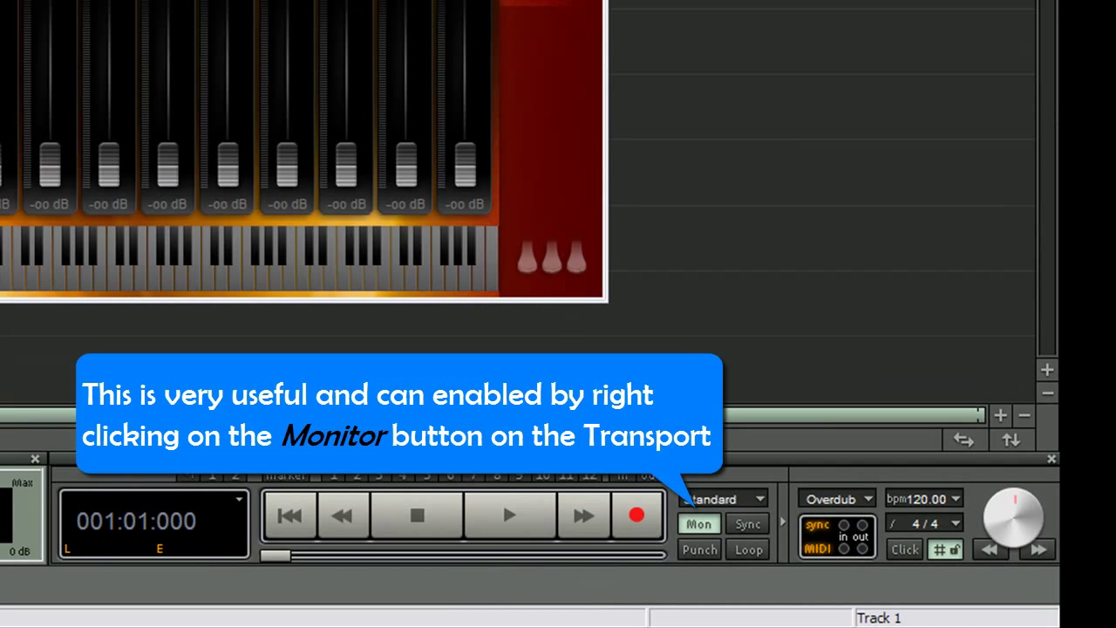
right_click(698, 524)
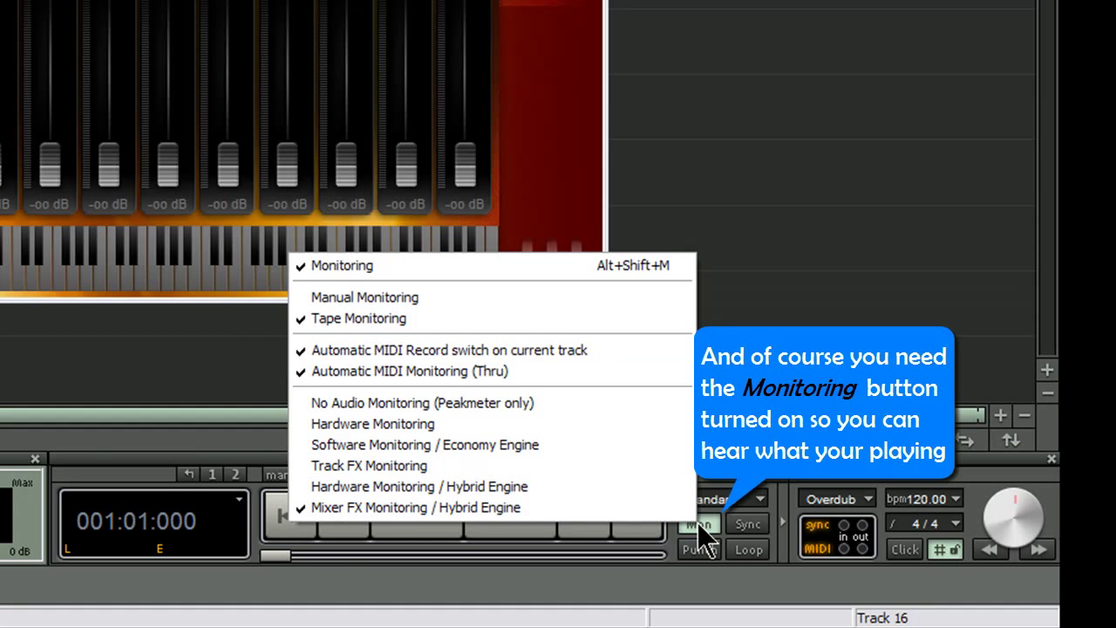
click(697, 523)
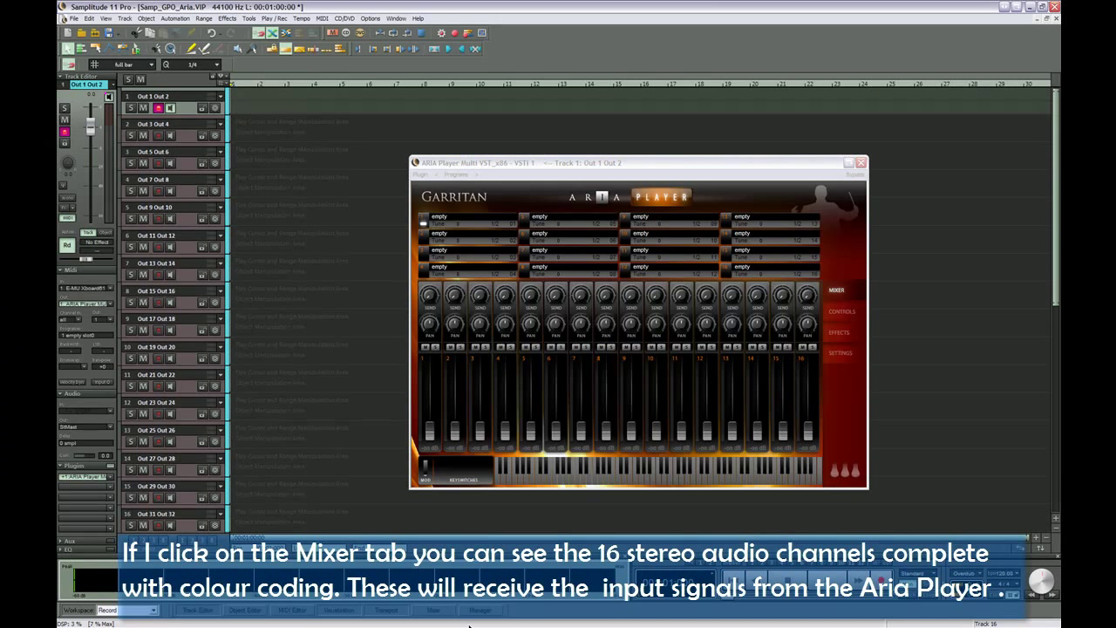
Open the mixer, collapse its I/O, Aux/Inserts and EQ sections, and move it below ARIA Player
click(451, 613)
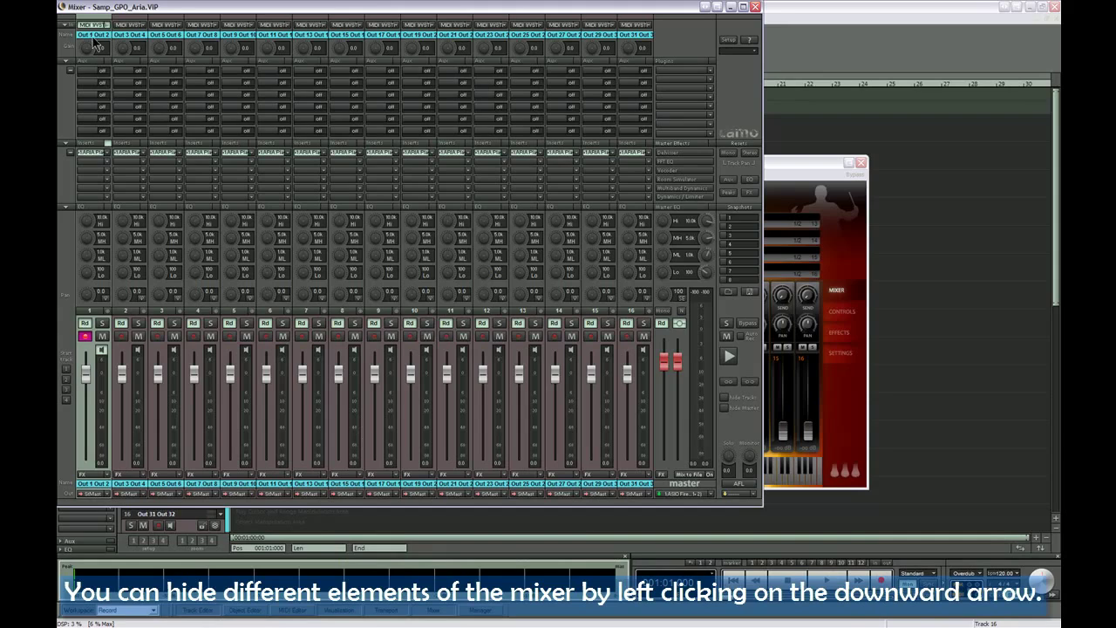
click(67, 26)
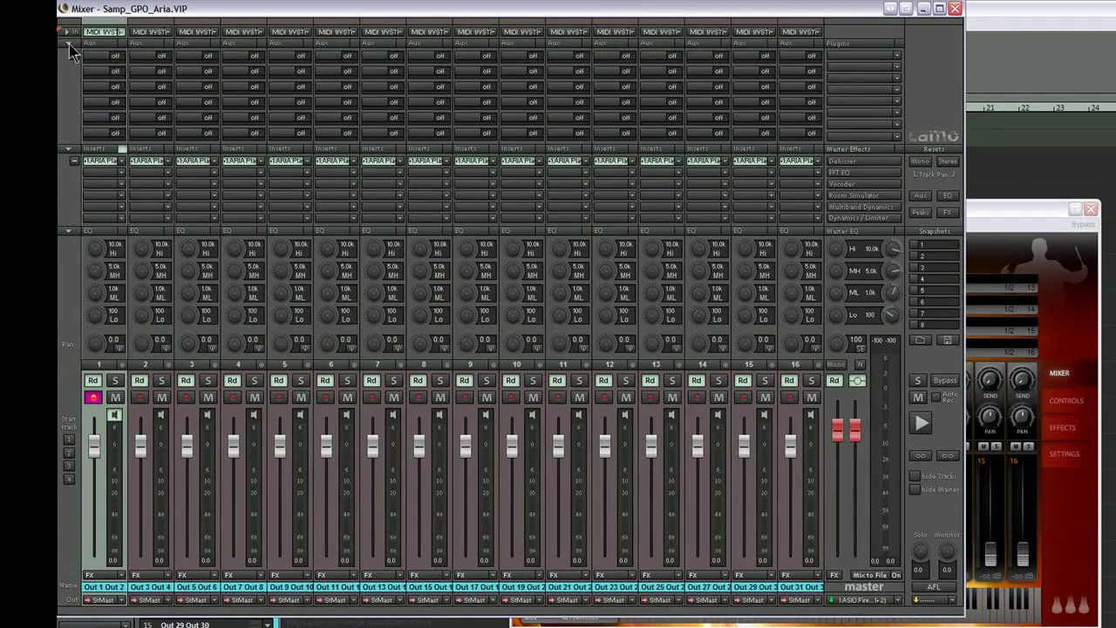
click(69, 45)
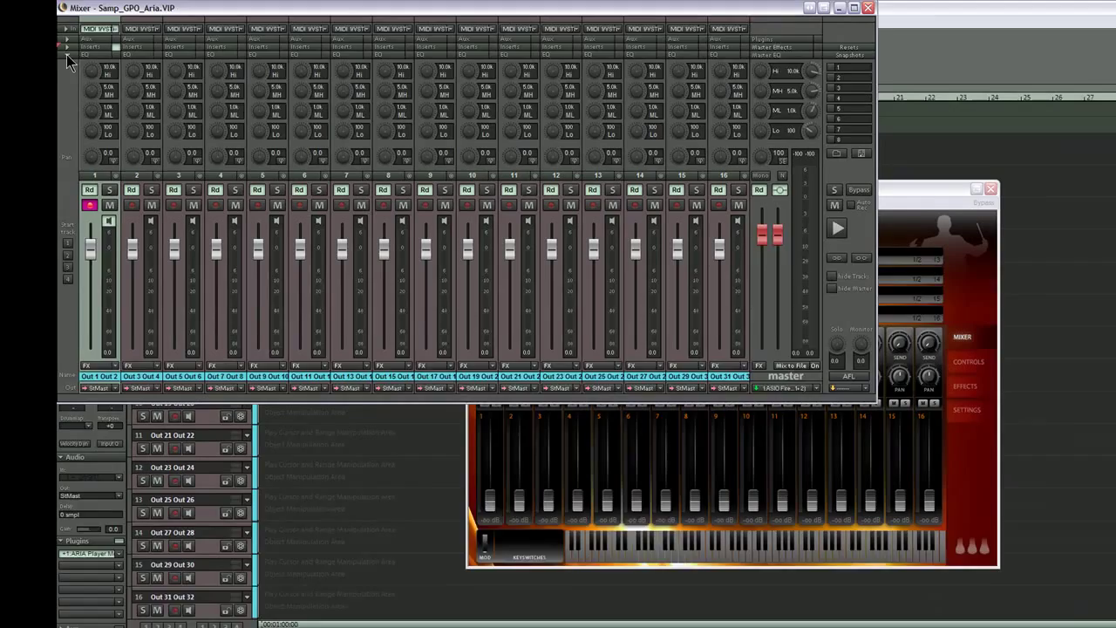
click(66, 54)
drag(216, 8, 410, 346)
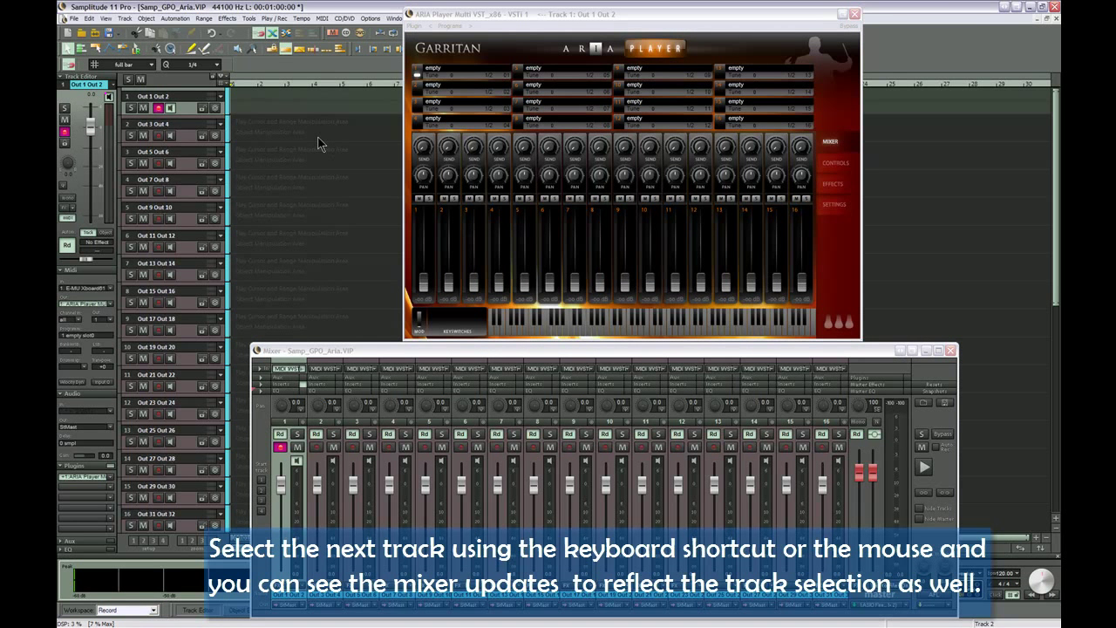
Select tracks 2, 1, 16 and 7 from the mixer labels, finishing on track 1 (Out 1 Out 2)
click(317, 136)
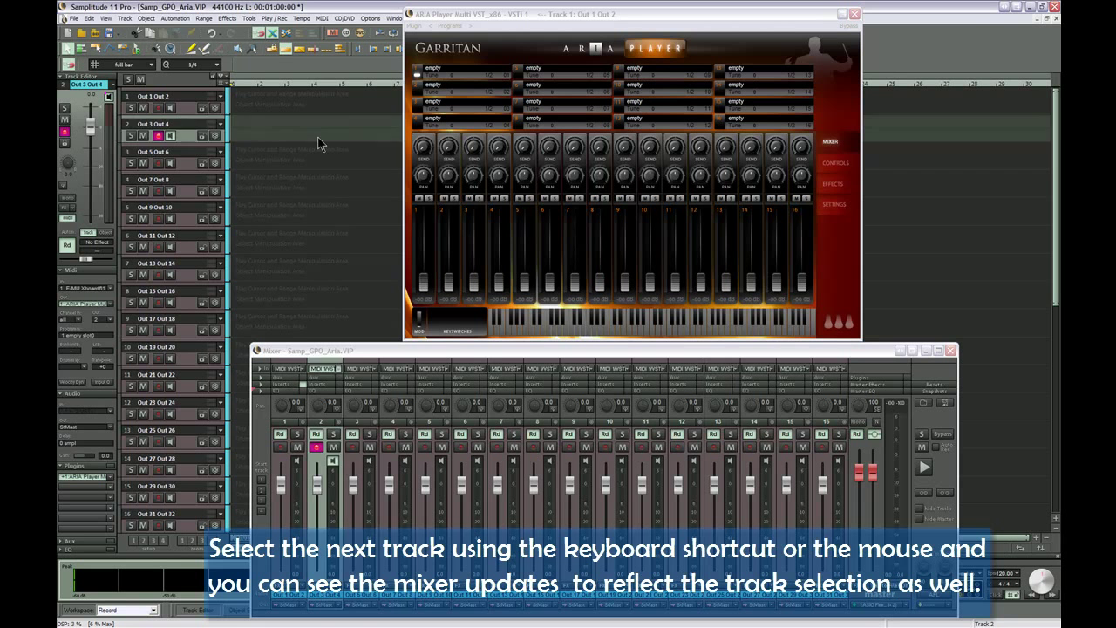
key(Down)
key(Down)
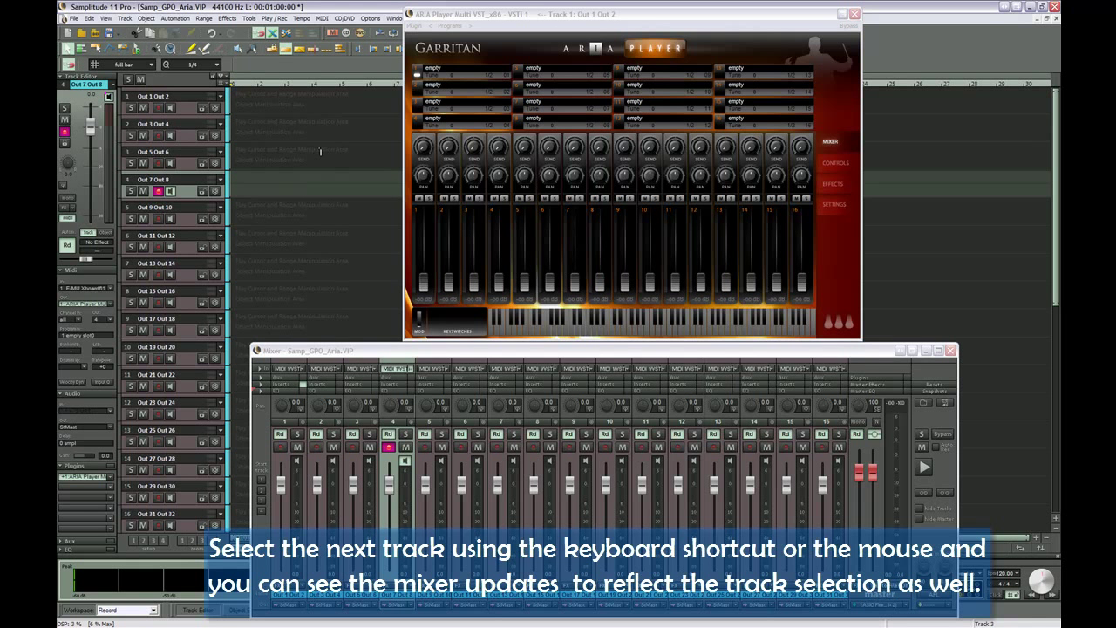
click(377, 552)
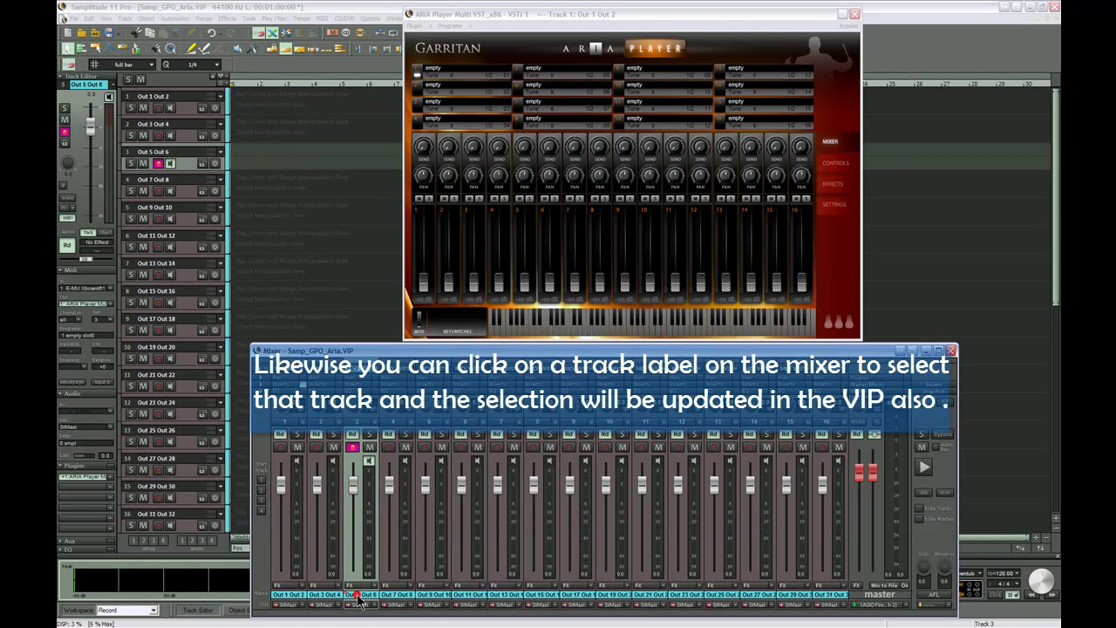
click(321, 595)
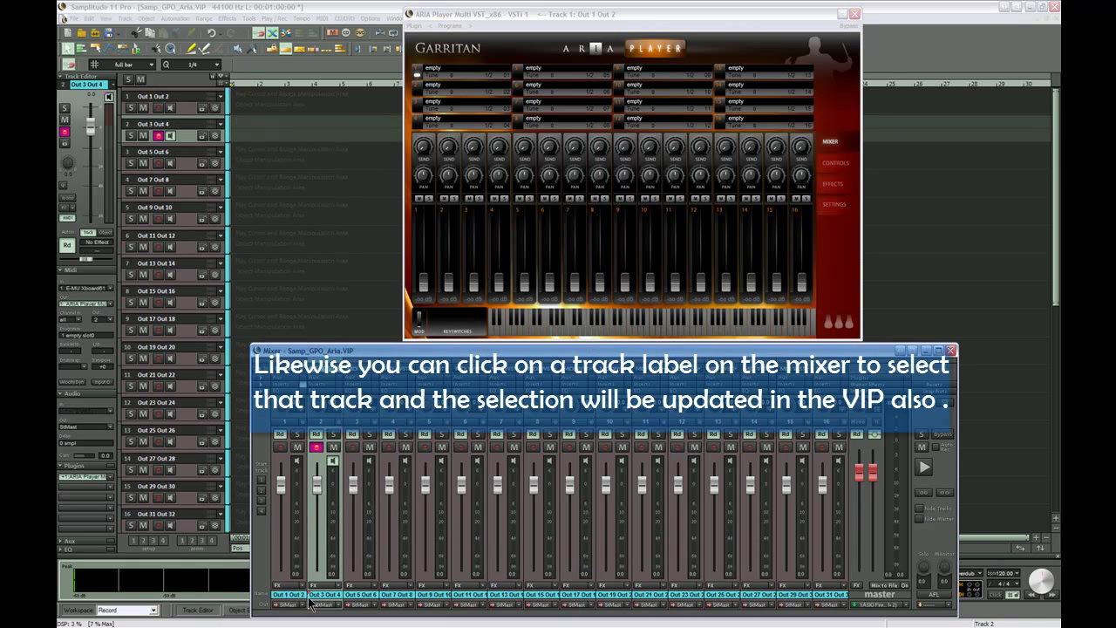
click(292, 596)
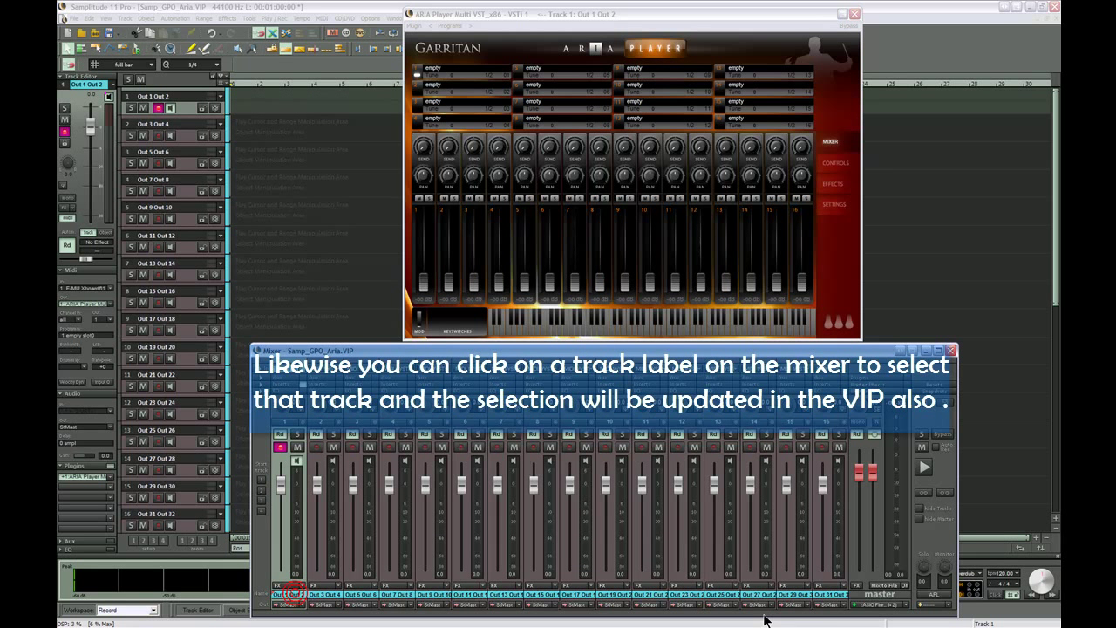
click(834, 598)
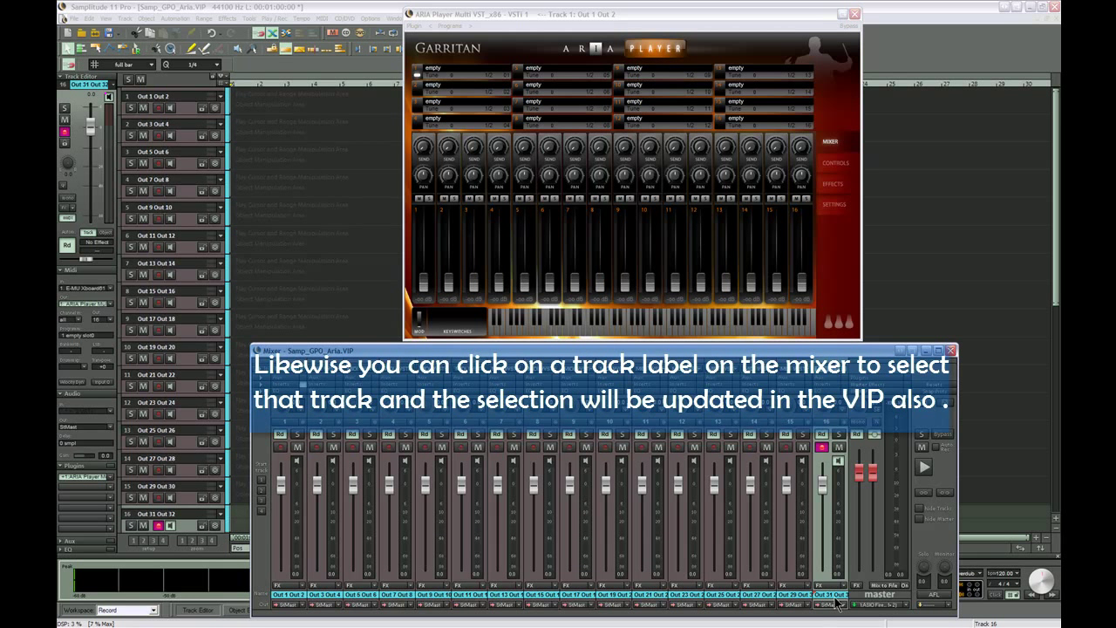
click(514, 599)
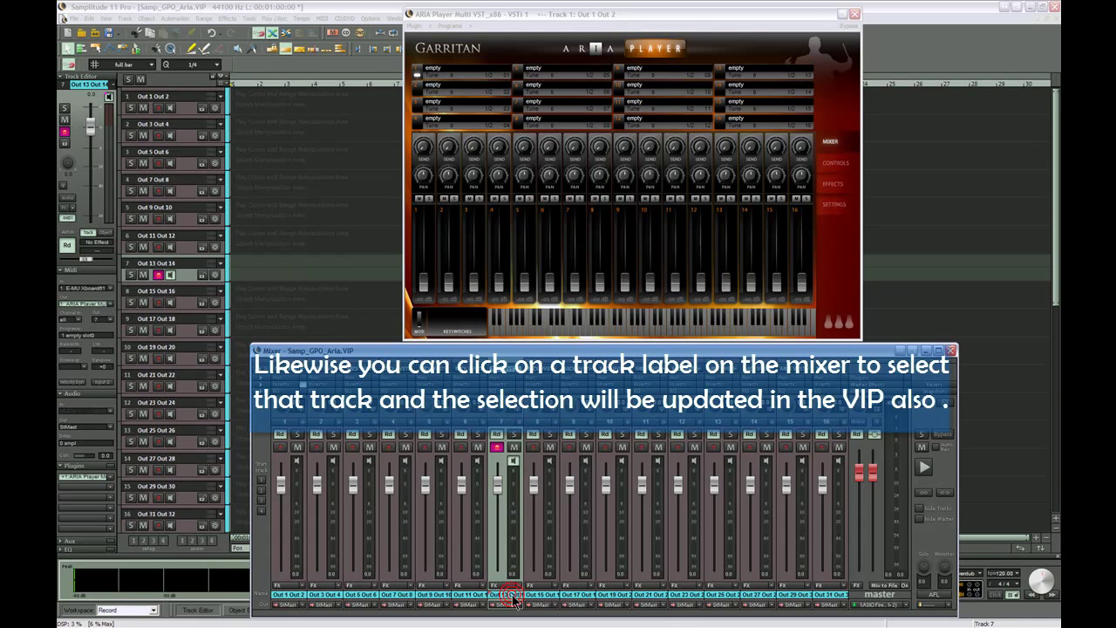
click(297, 598)
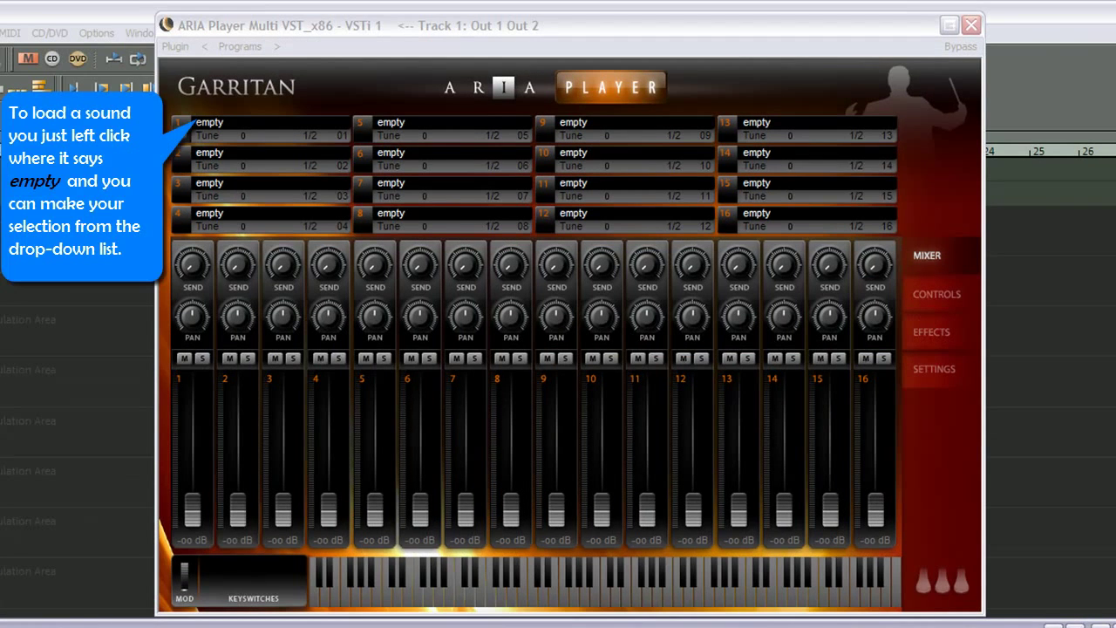
Load GPO Standard Woodwinds > Flutes > Alto Flute Plr1 into slot 1 and play two test notes
click(210, 123)
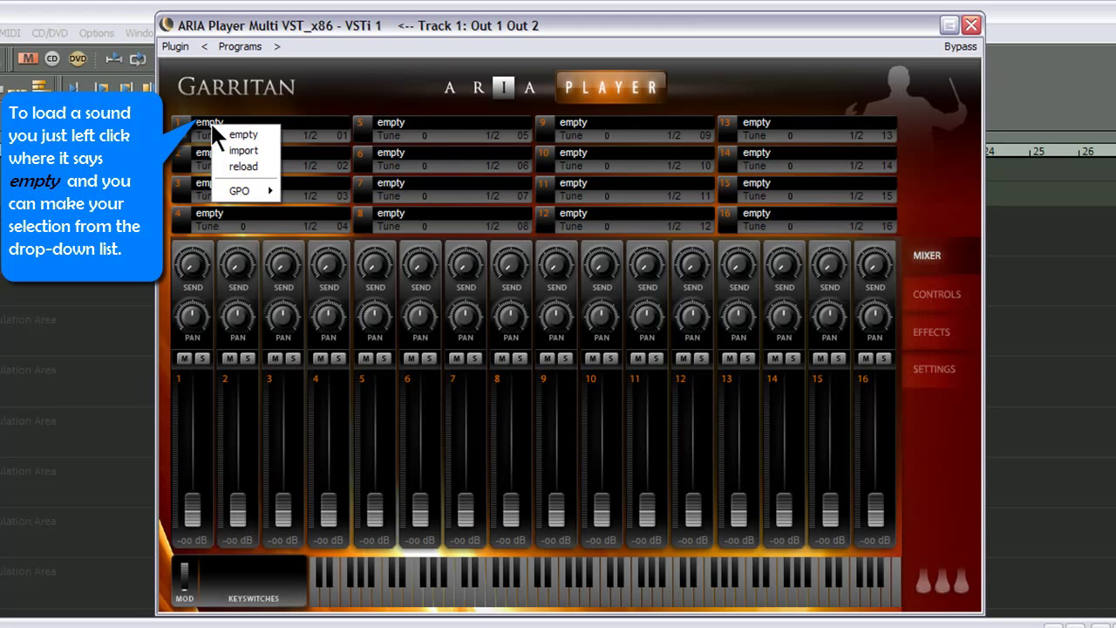
mouse_move(234, 195)
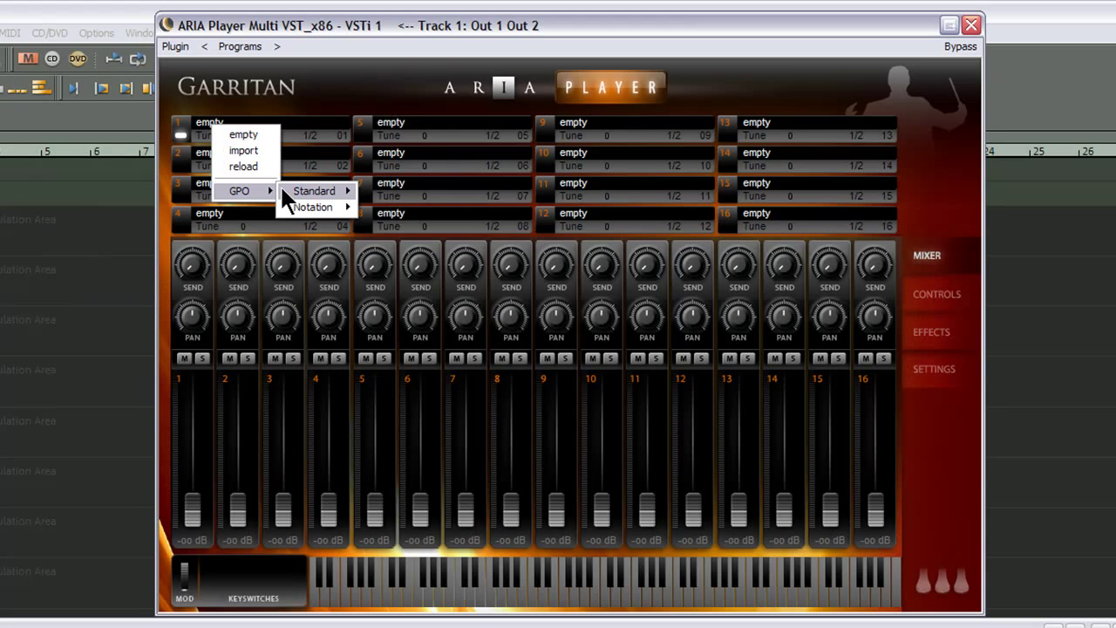
mouse_move(287, 192)
mouse_move(396, 194)
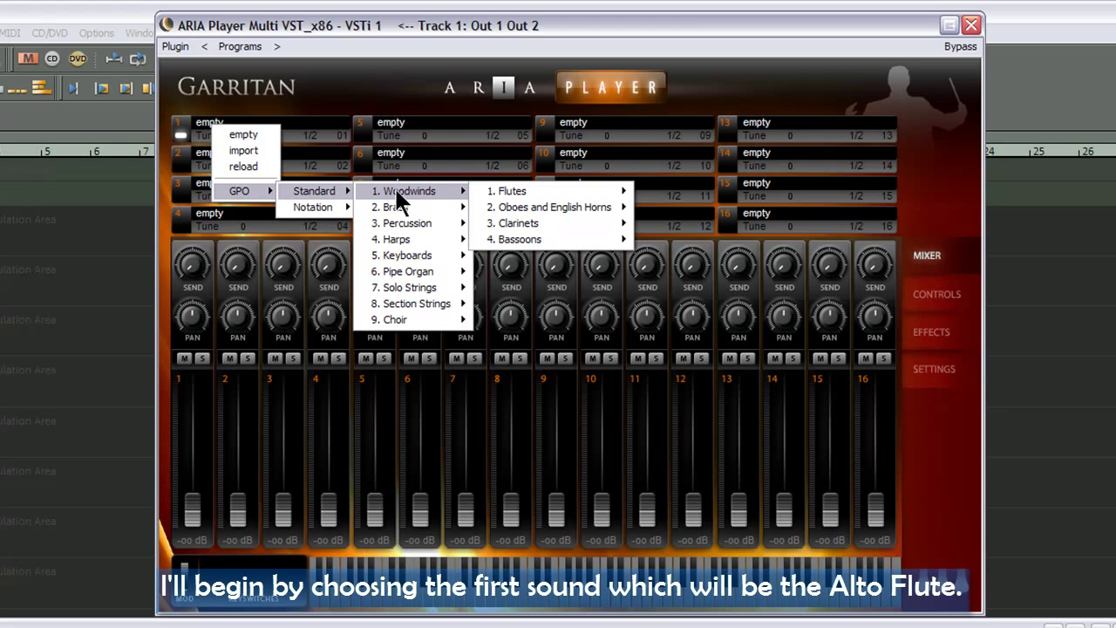
mouse_move(489, 195)
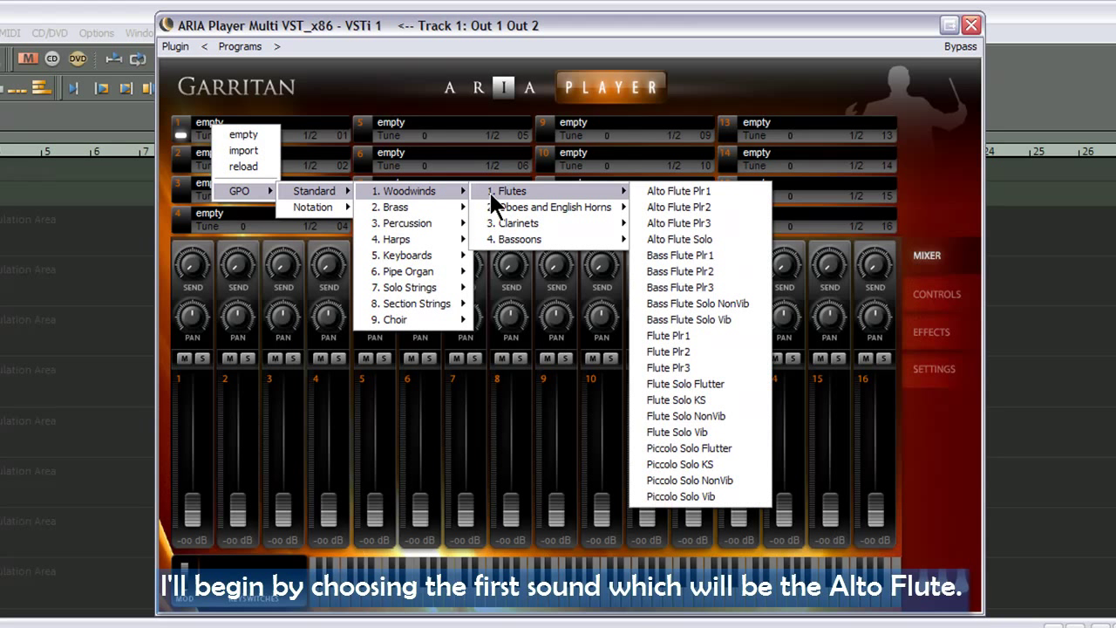
click(656, 192)
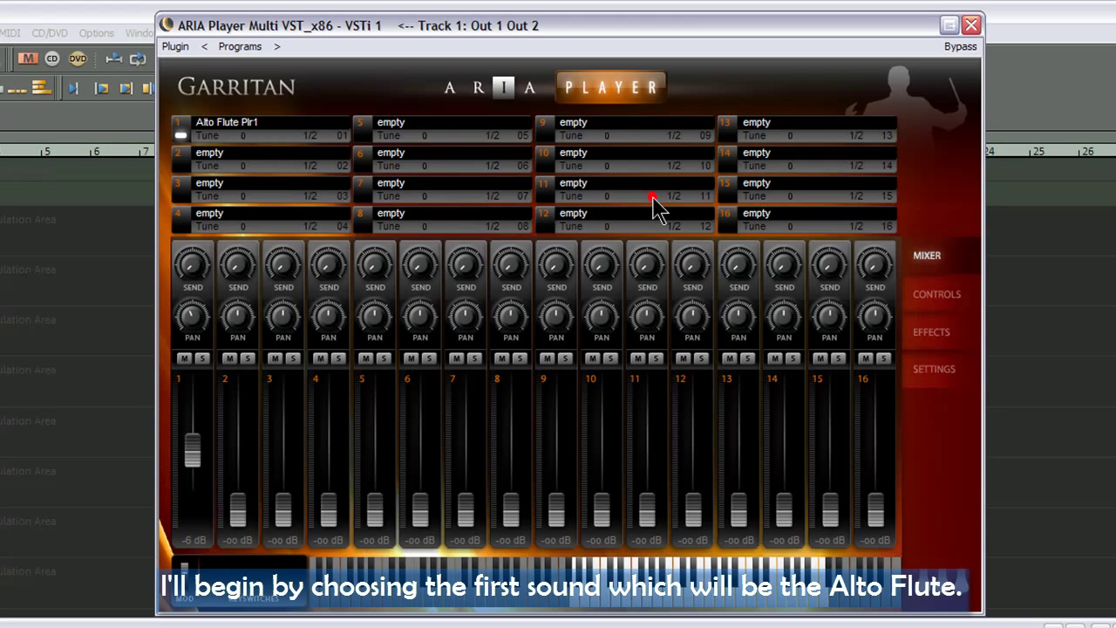
click(669, 595)
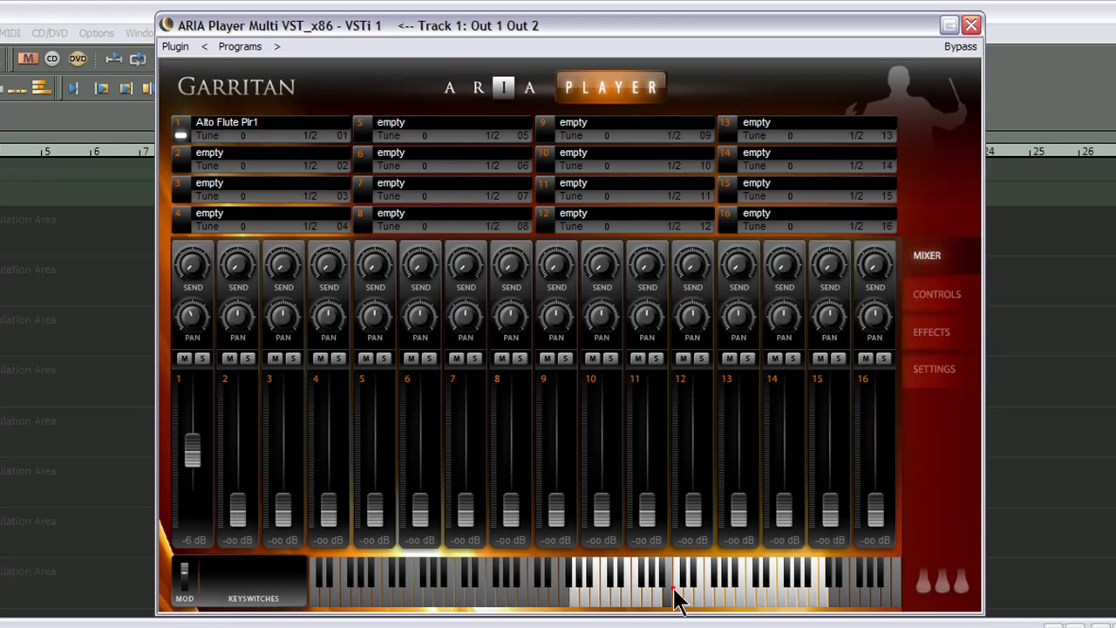
click(737, 600)
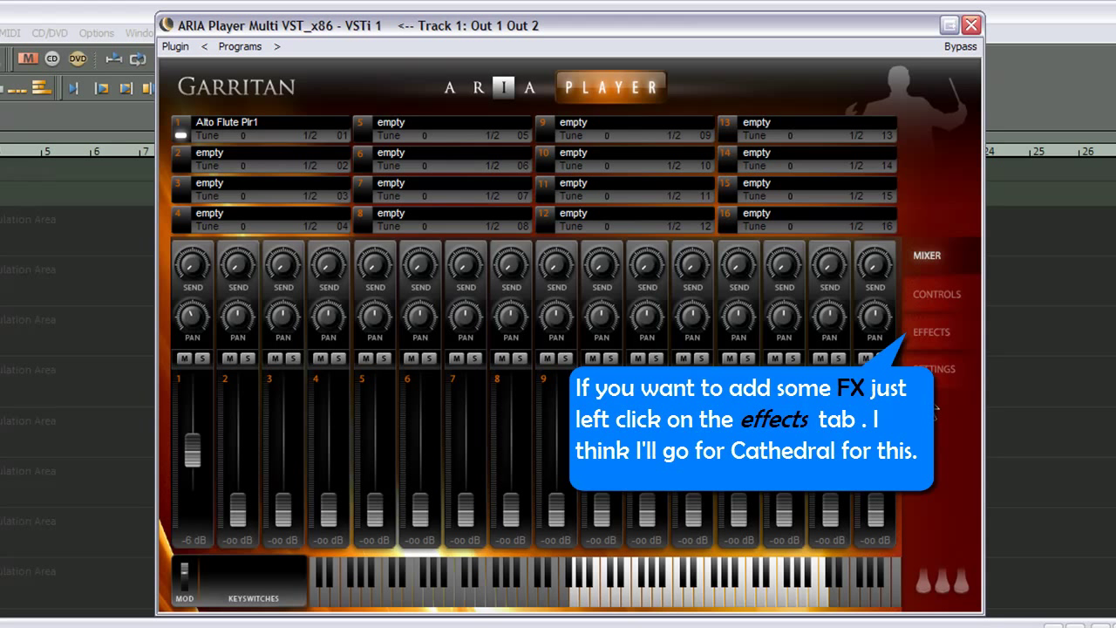
Switch ARIA's Ambience reverb to the Cathedral preset and turn up channel 1's effects send
click(931, 346)
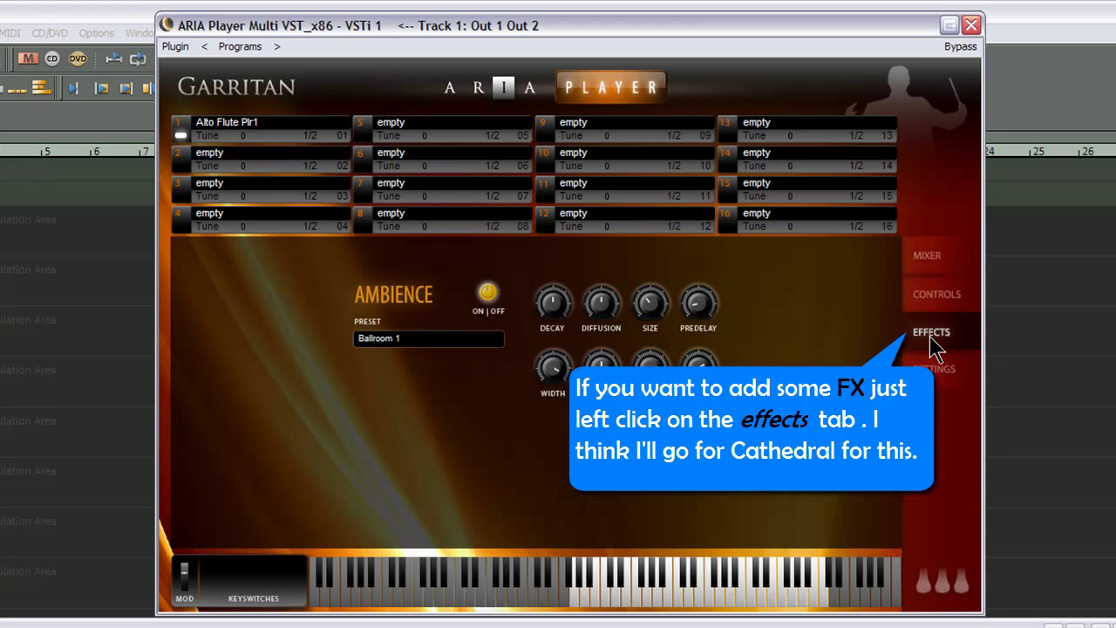
click(421, 340)
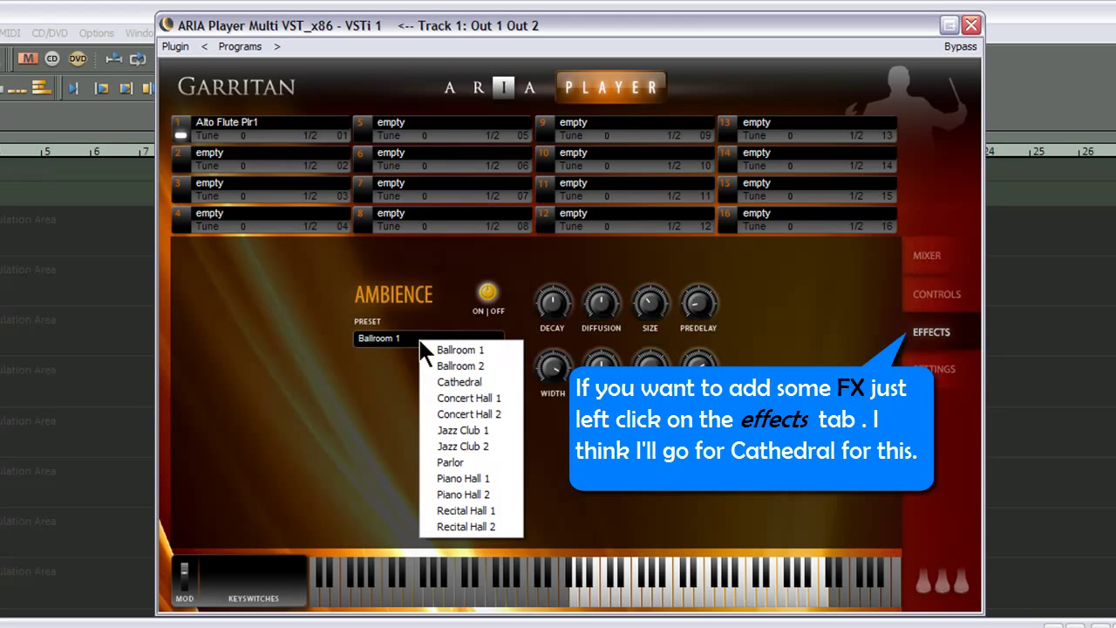
click(442, 383)
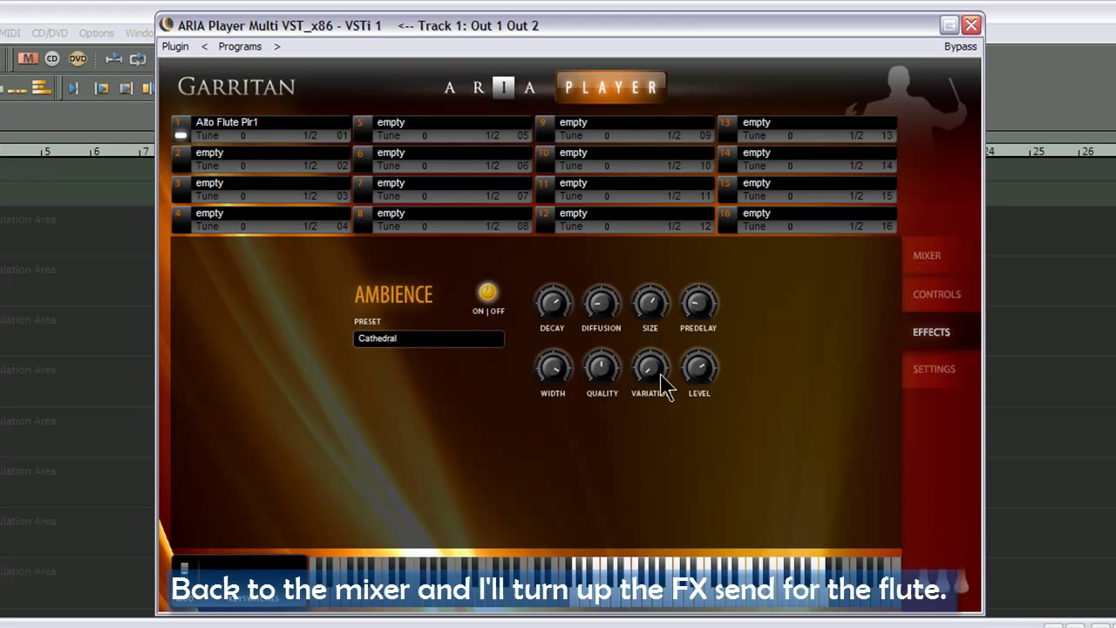
click(929, 257)
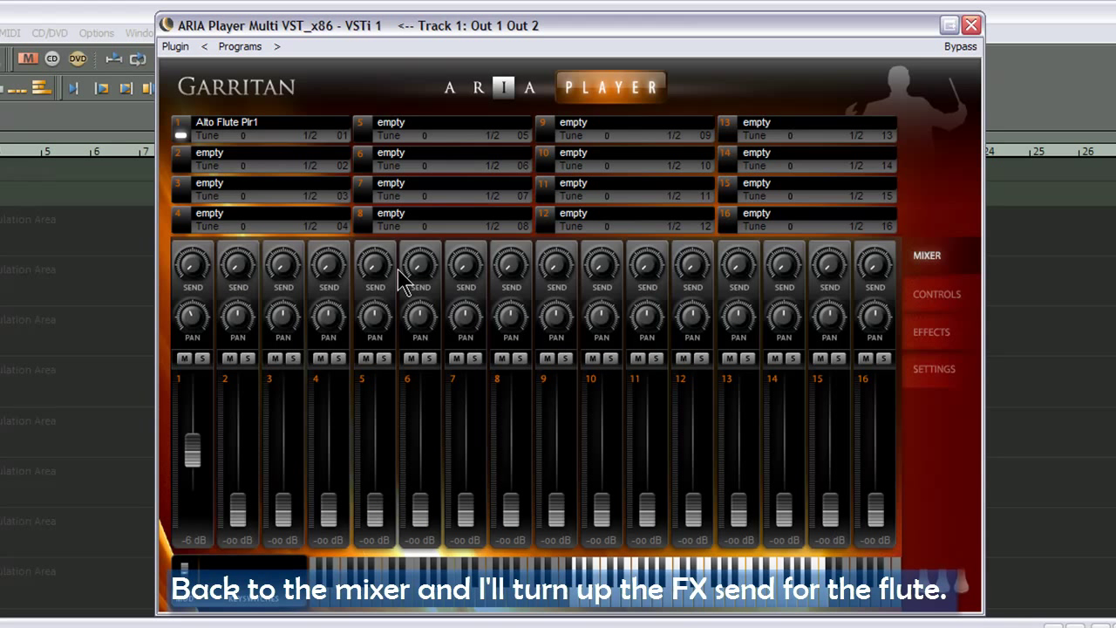
drag(188, 264, 197, 248)
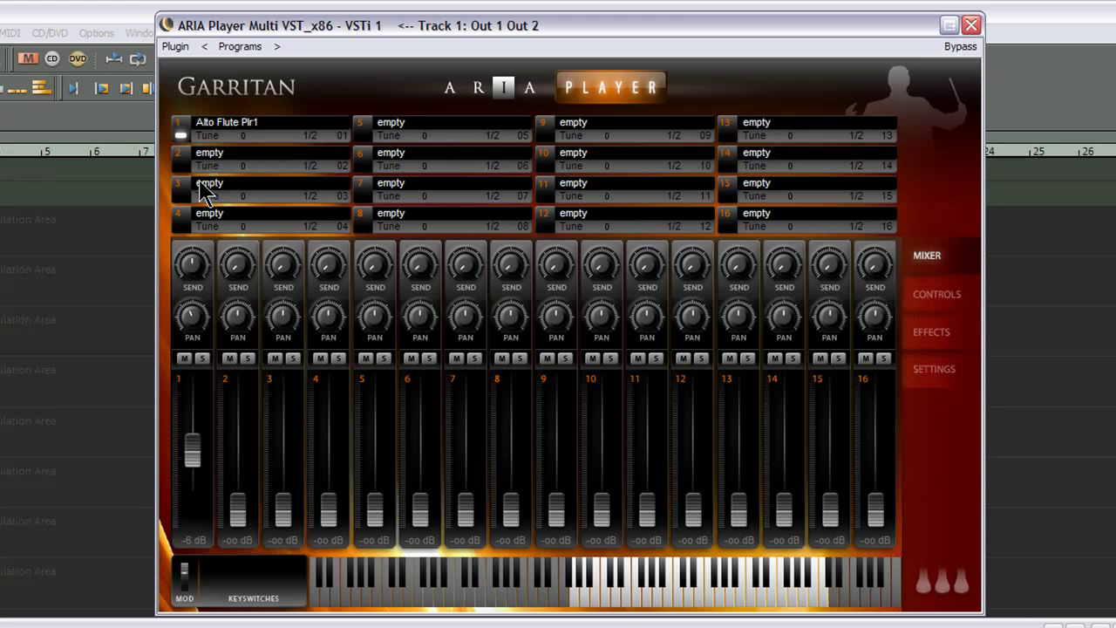
Load Woodwinds > Oboes and English Horns > English Horn 1 Plr1 into slot 2, then select track 2 (Out 3 Out 4)
click(208, 155)
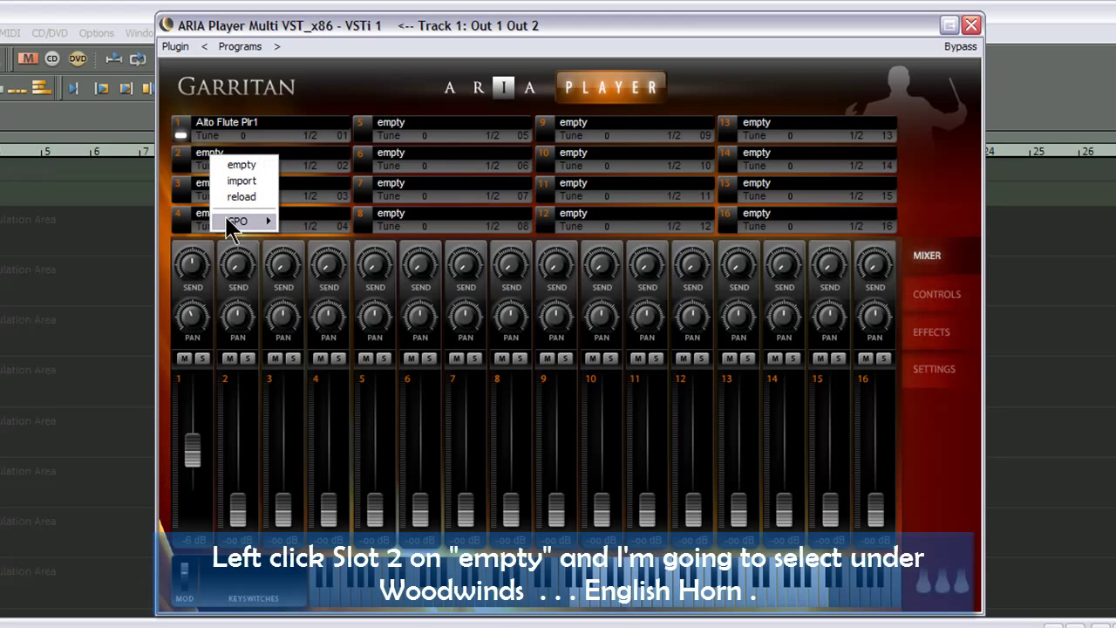
mouse_move(227, 220)
mouse_move(305, 224)
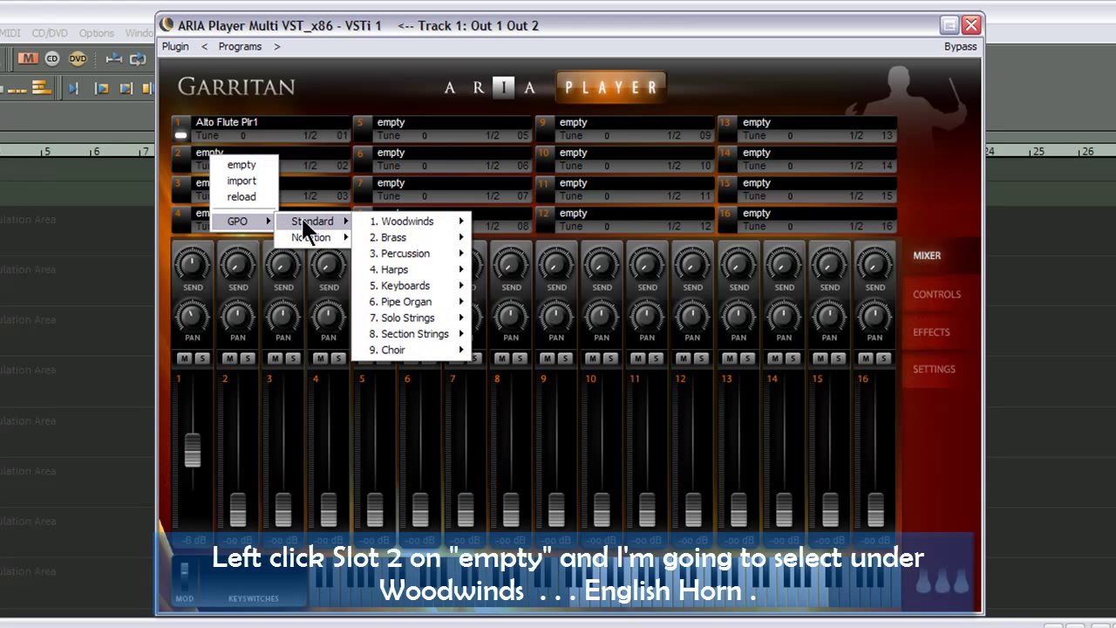
mouse_move(400, 224)
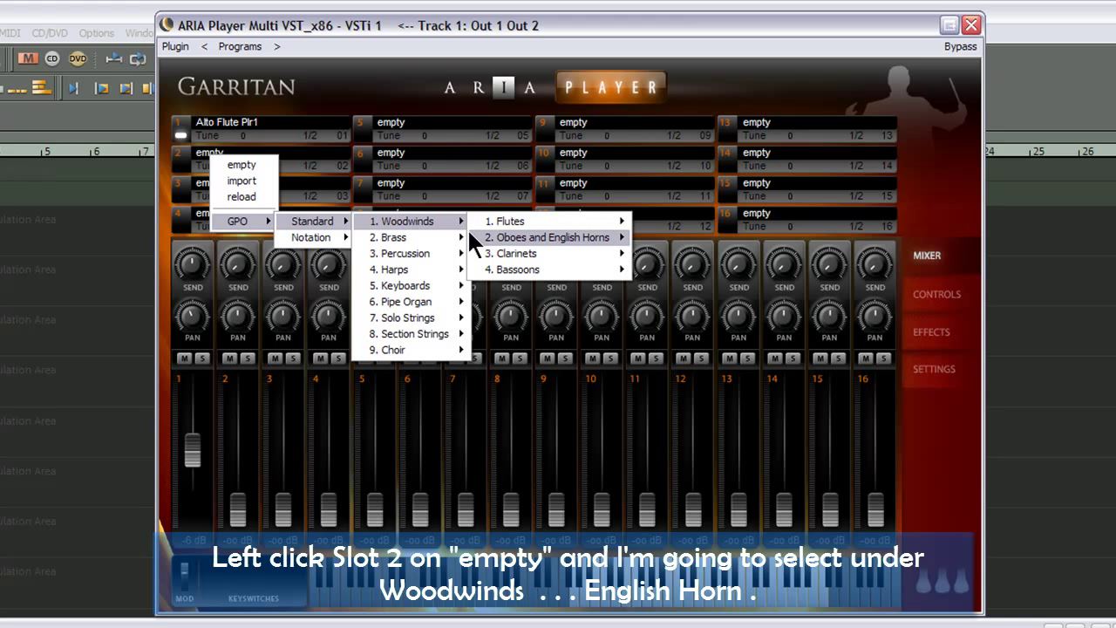
mouse_move(502, 236)
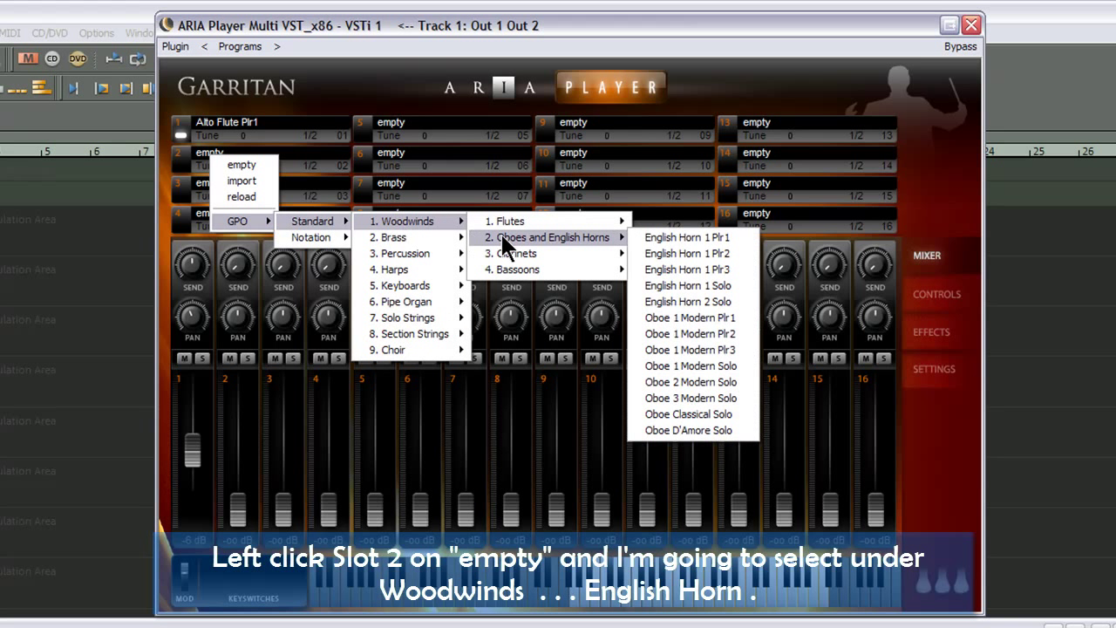
click(717, 243)
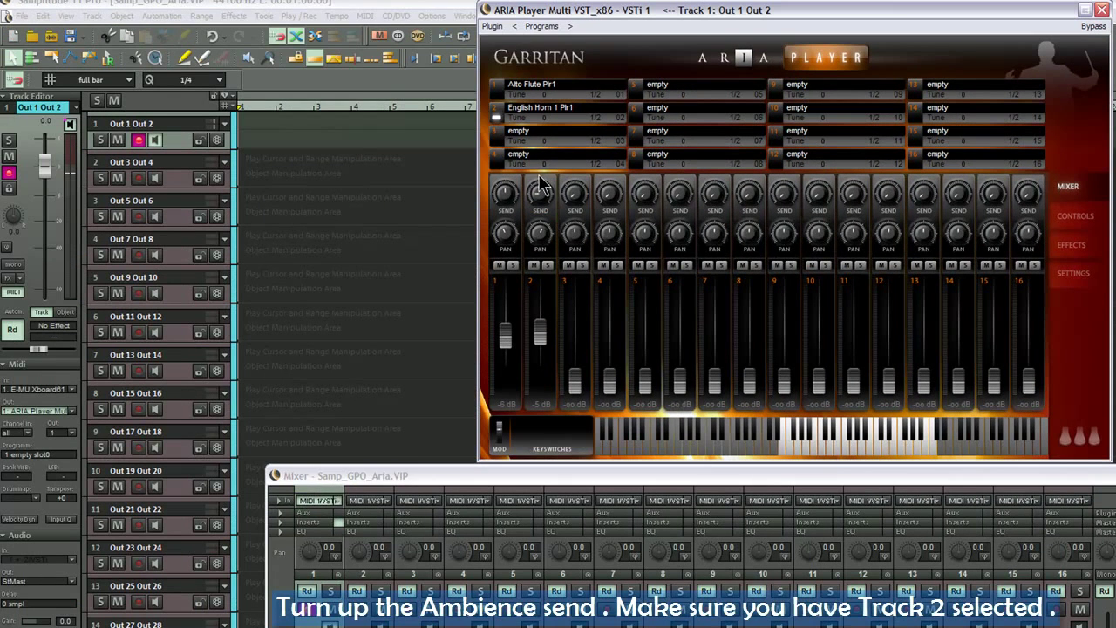
click(305, 179)
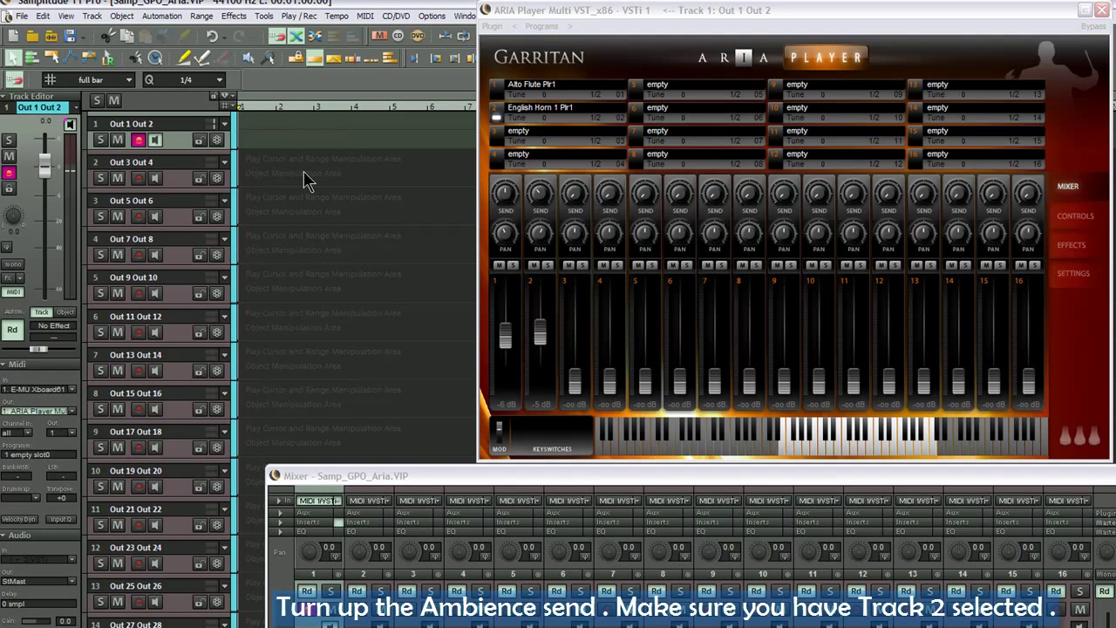
click(305, 179)
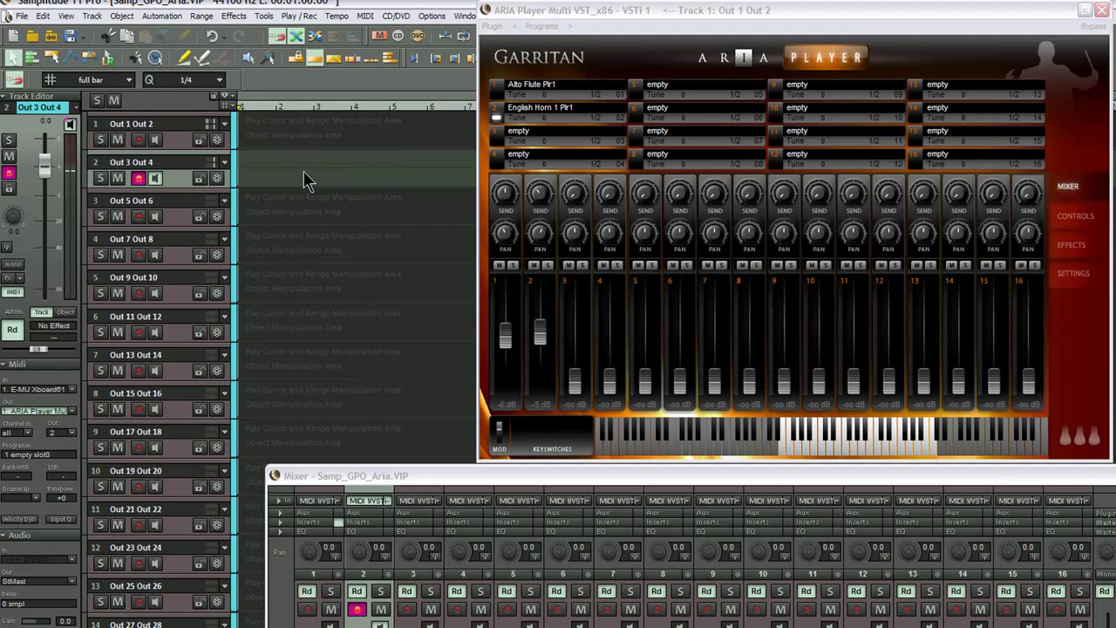
On track 3, load GPO Standard Woodwinds > Clarinets > Contrabass Clarinet Solo into ARIA slot 3
click(307, 209)
click(521, 131)
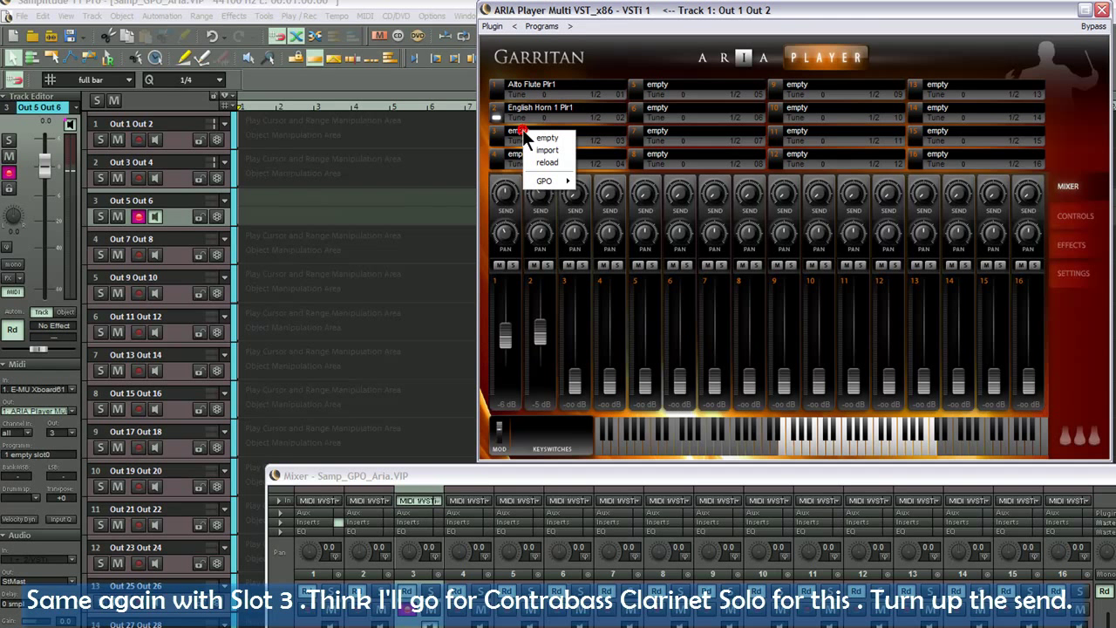
mouse_move(545, 181)
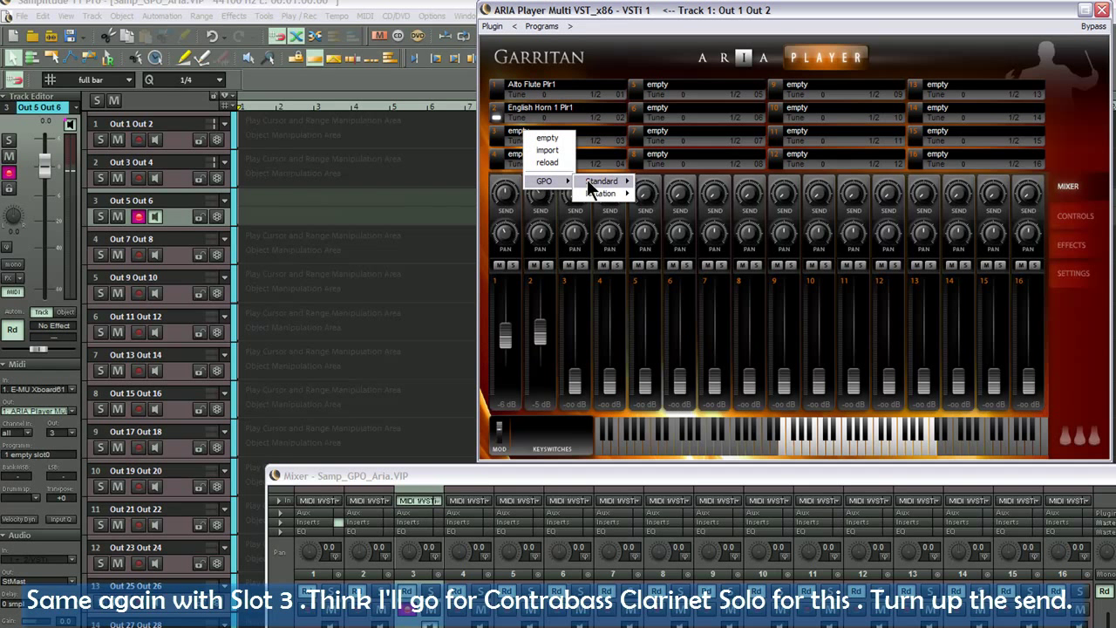
mouse_move(598, 185)
mouse_move(656, 180)
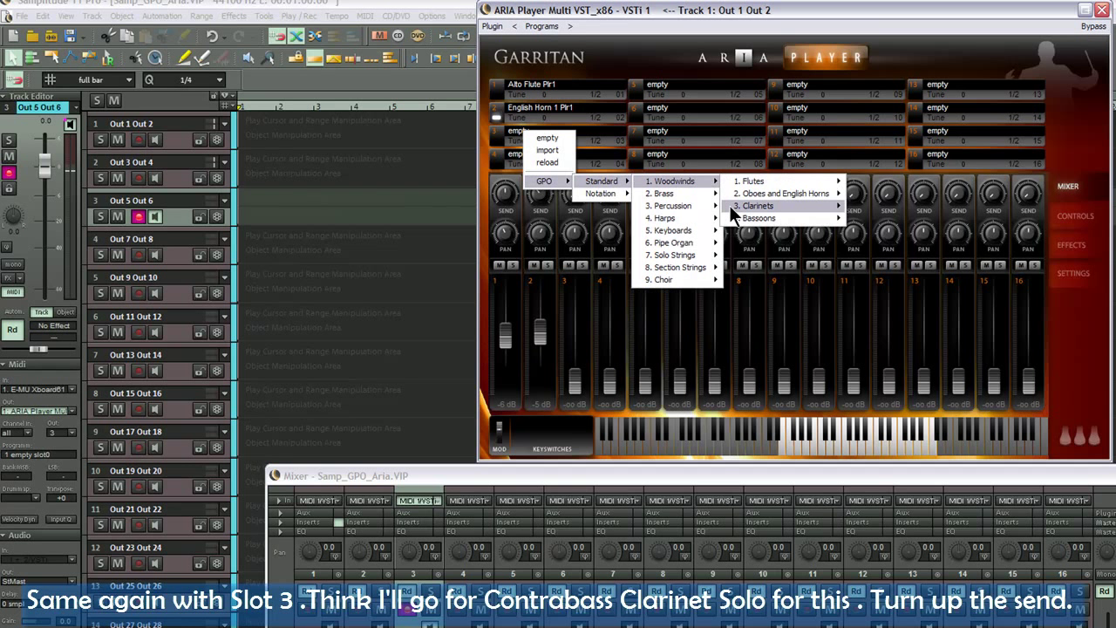
mouse_move(730, 205)
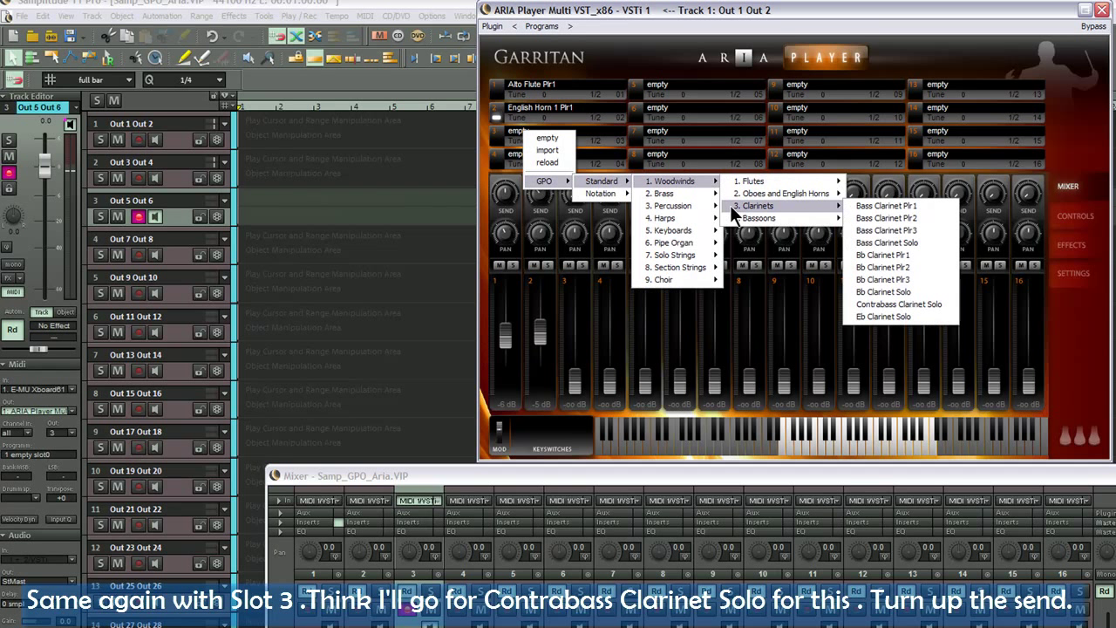
click(872, 303)
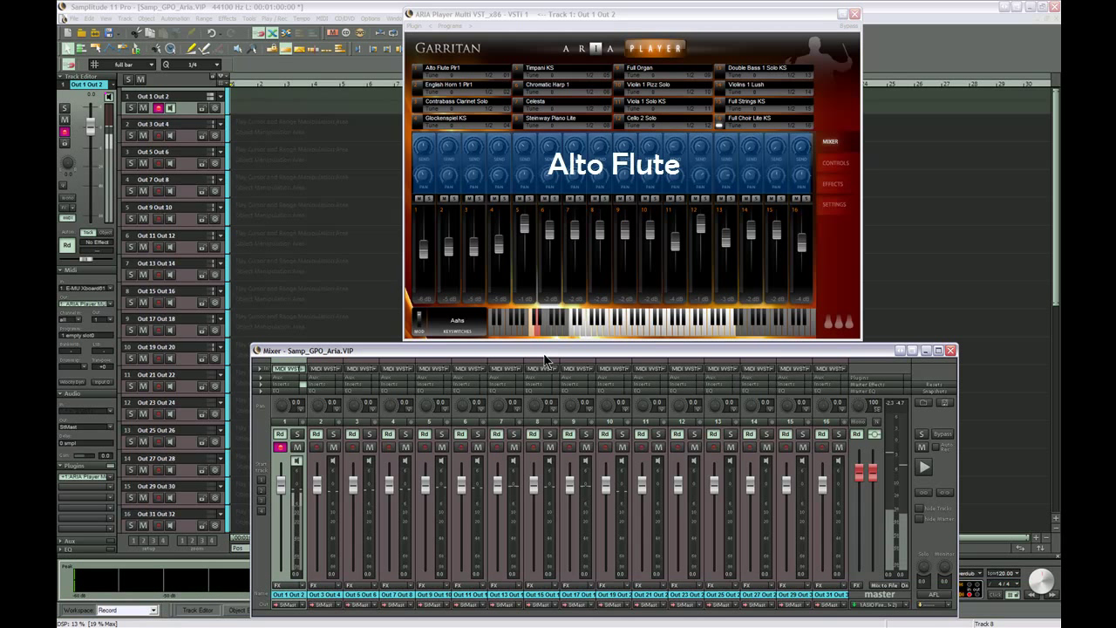
key(Down)
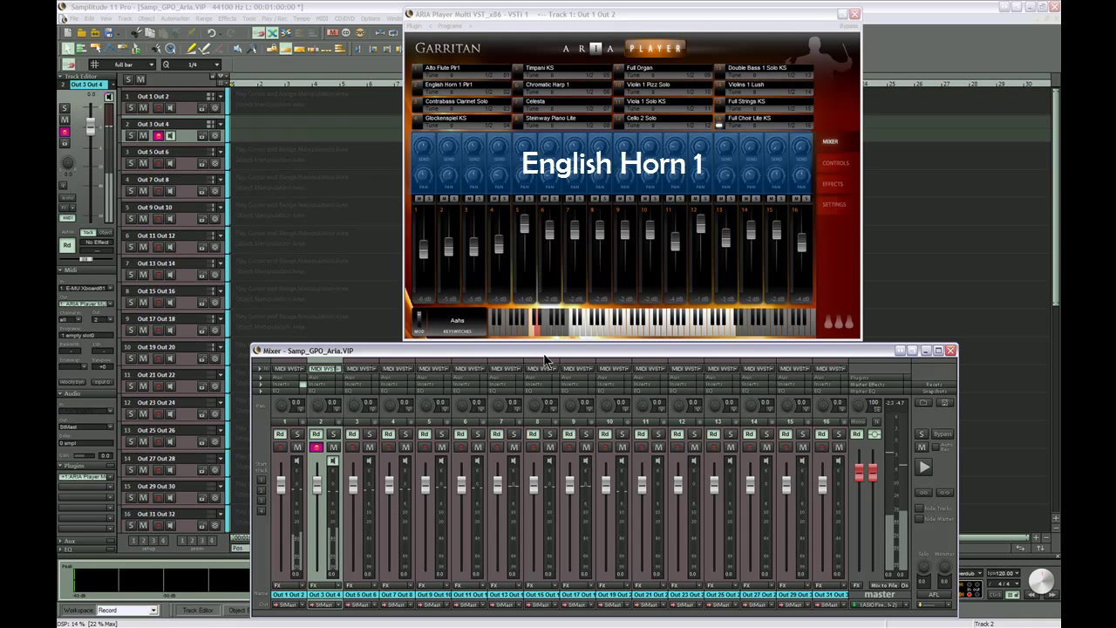
key(Down)
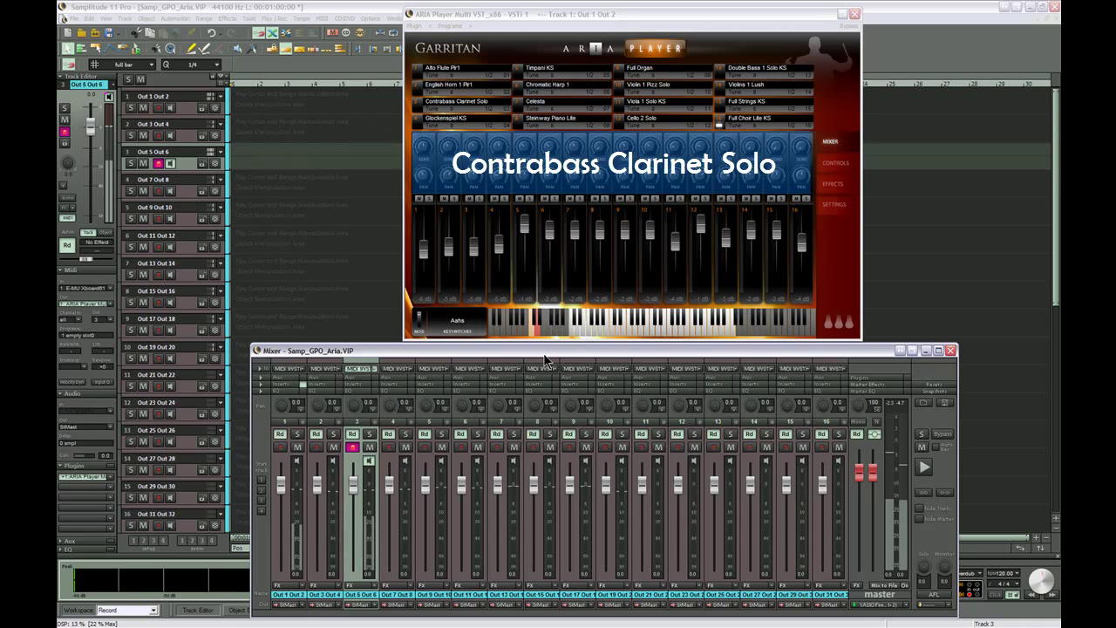
key(Down)
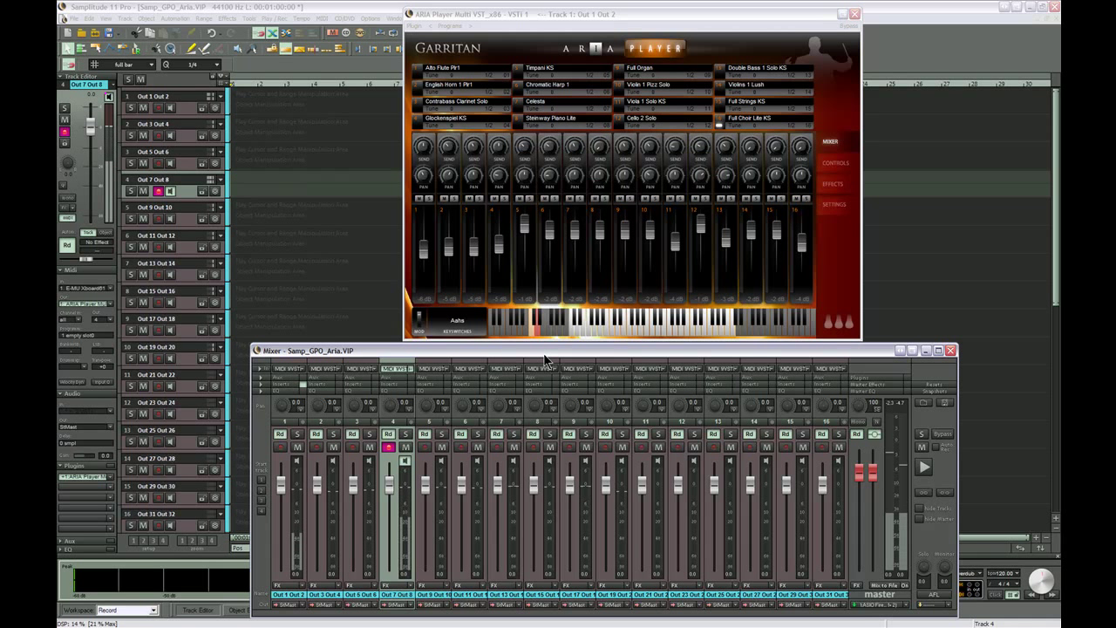
key(Down)
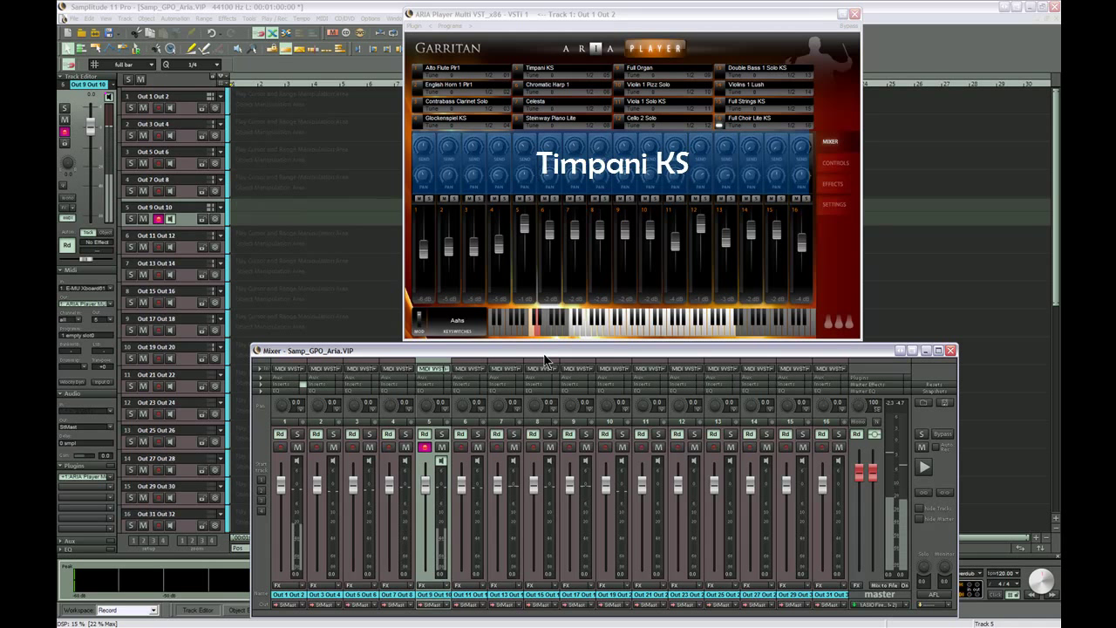
key(Down)
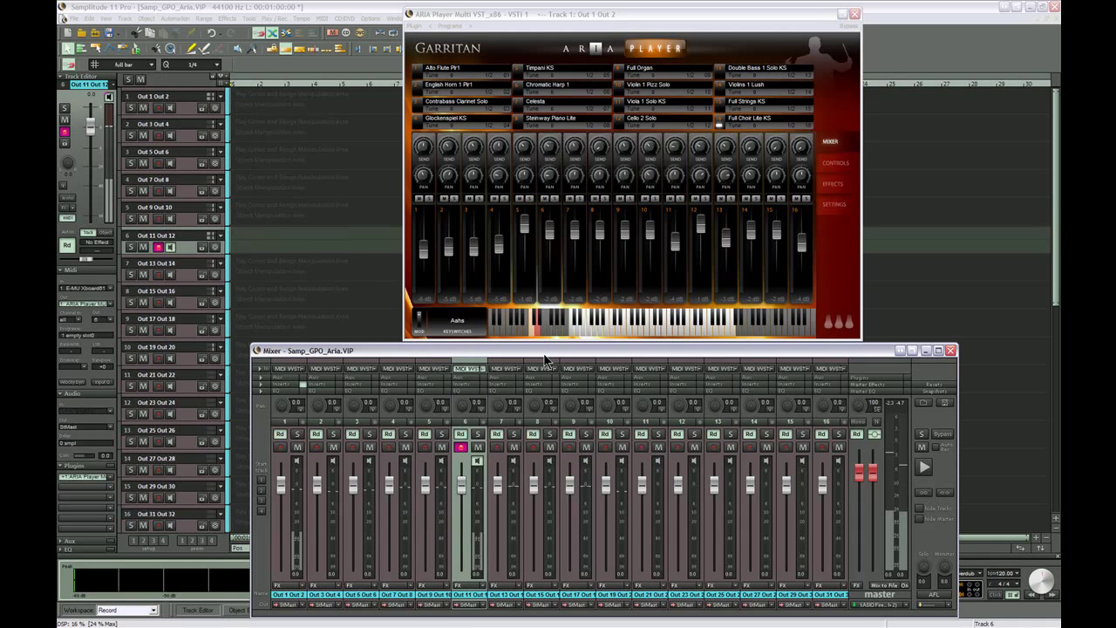
key(Down)
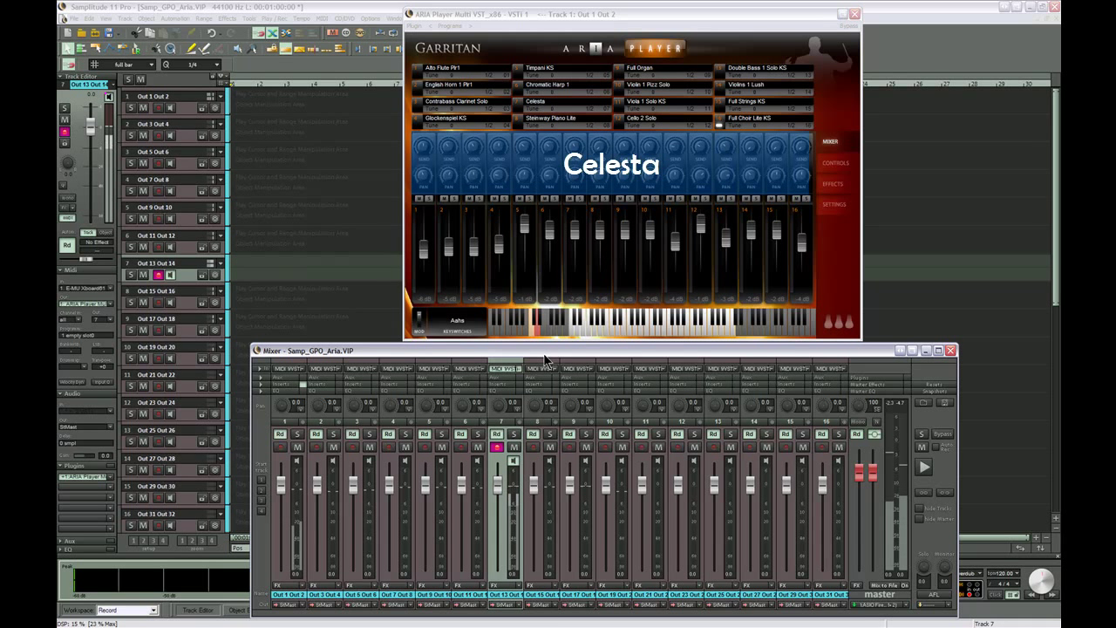
key(Down)
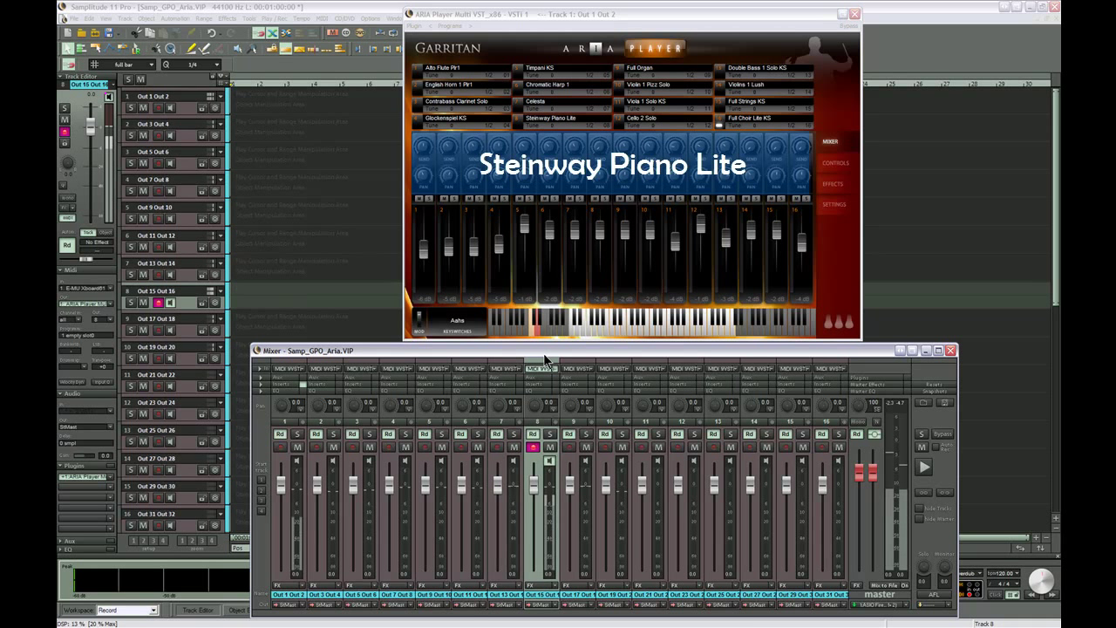
key(Down)
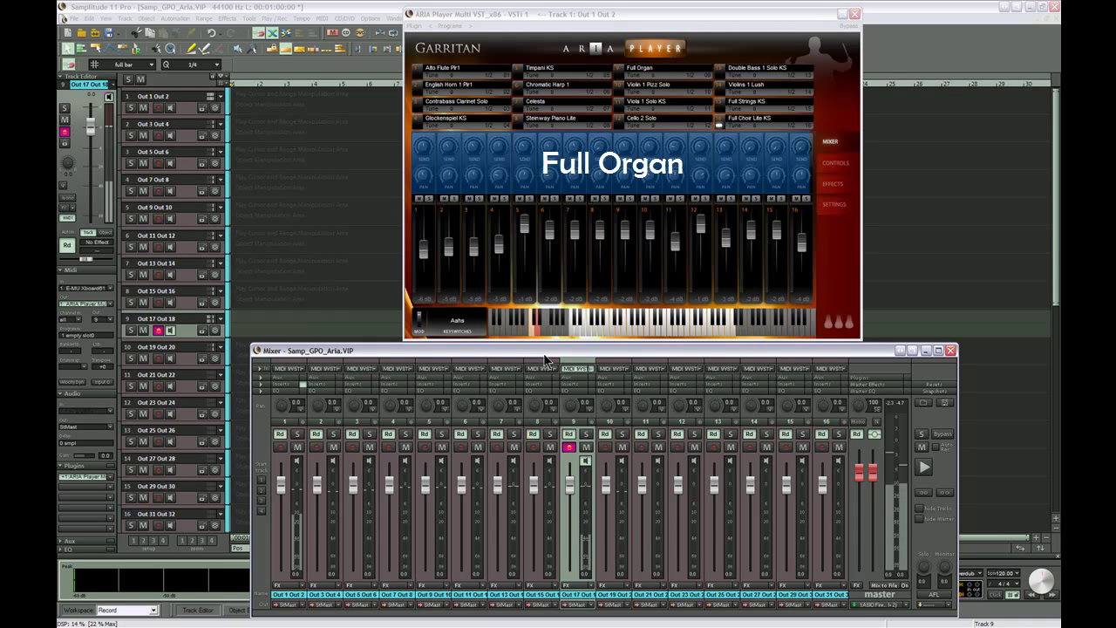
key(Down)
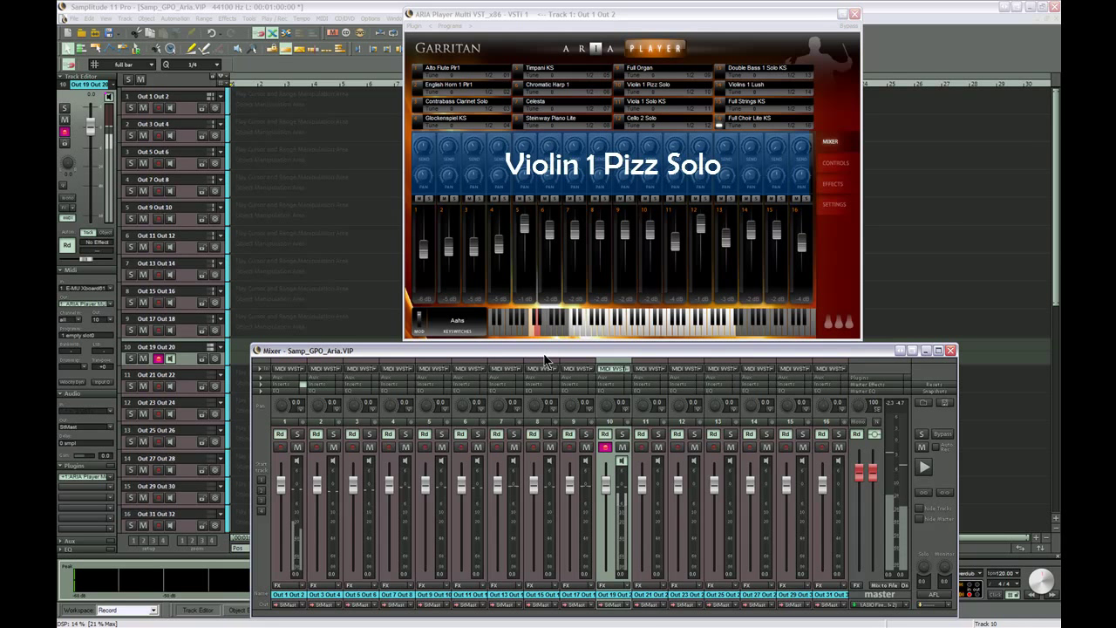
key(Down)
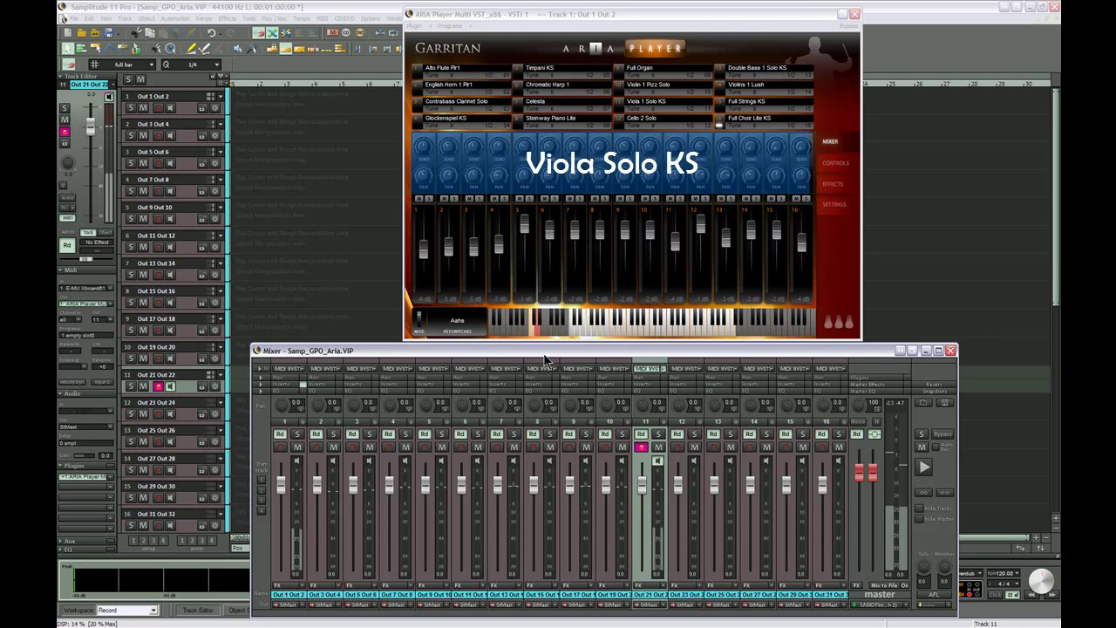
key(Down)
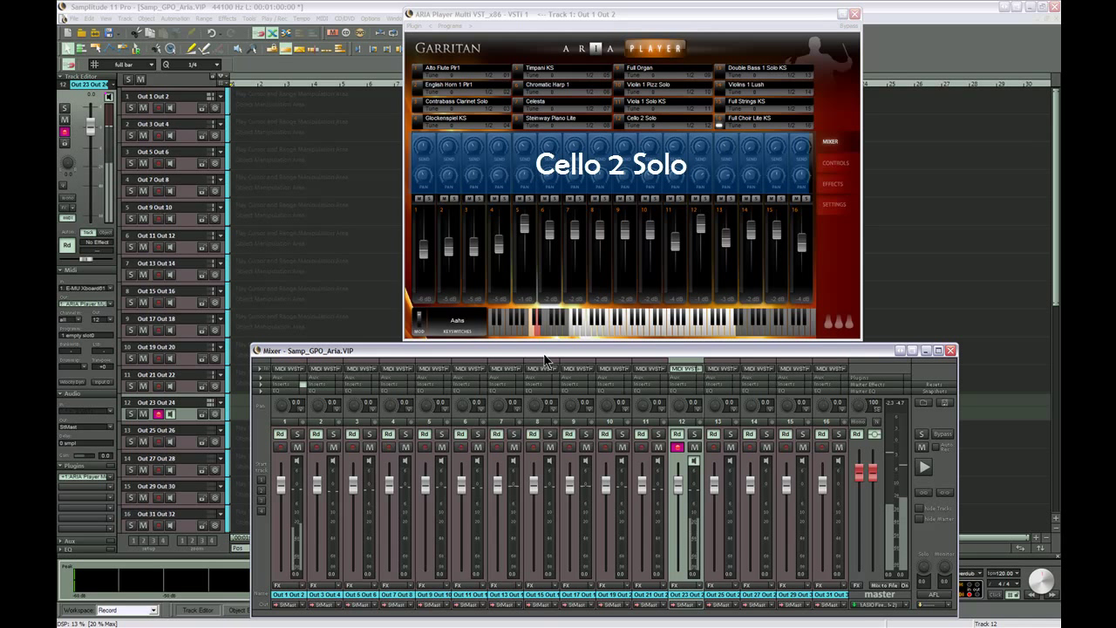
key(Down)
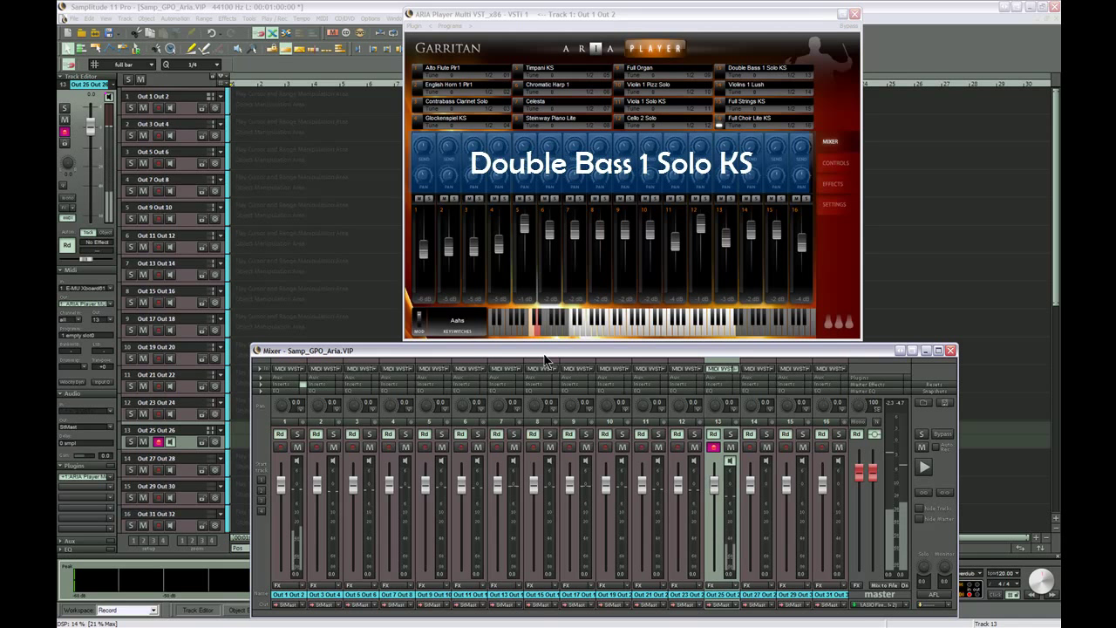
key(Down)
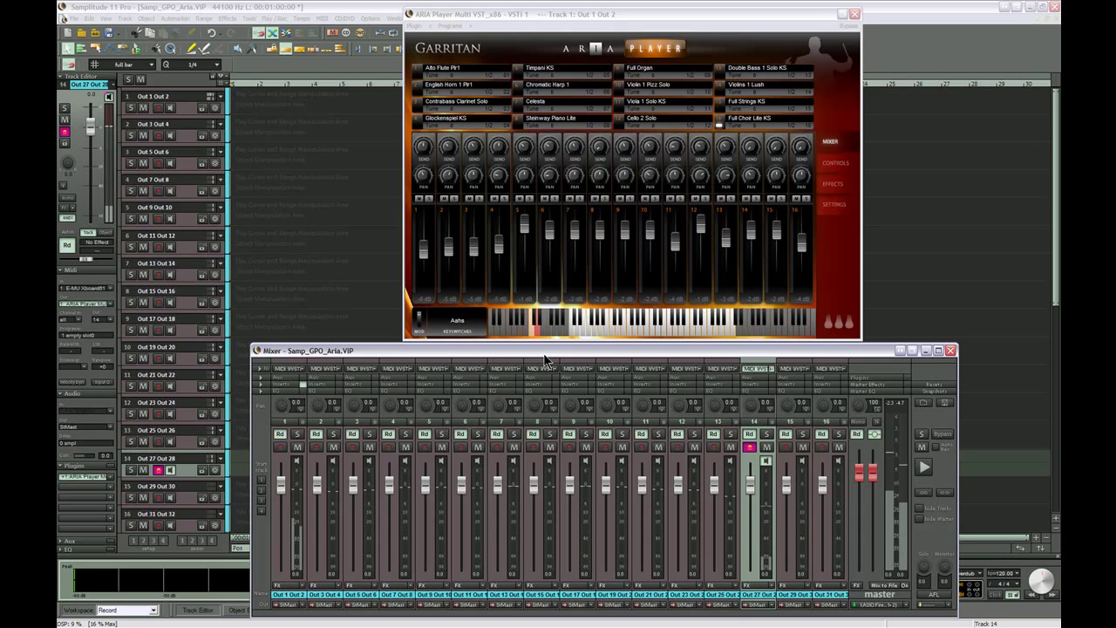
key(Down)
key(Down)
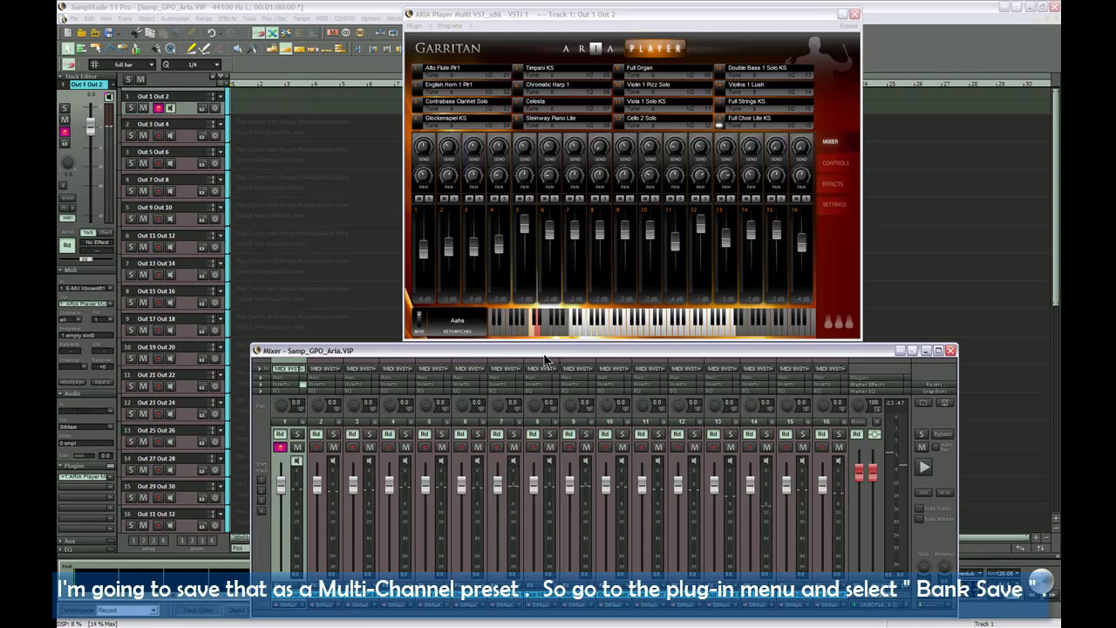
Save the ARIA Player multi as bank 16_MultiOutsBank 1.fxb in the VstPlugIns\GPO Aria folder
click(530, 208)
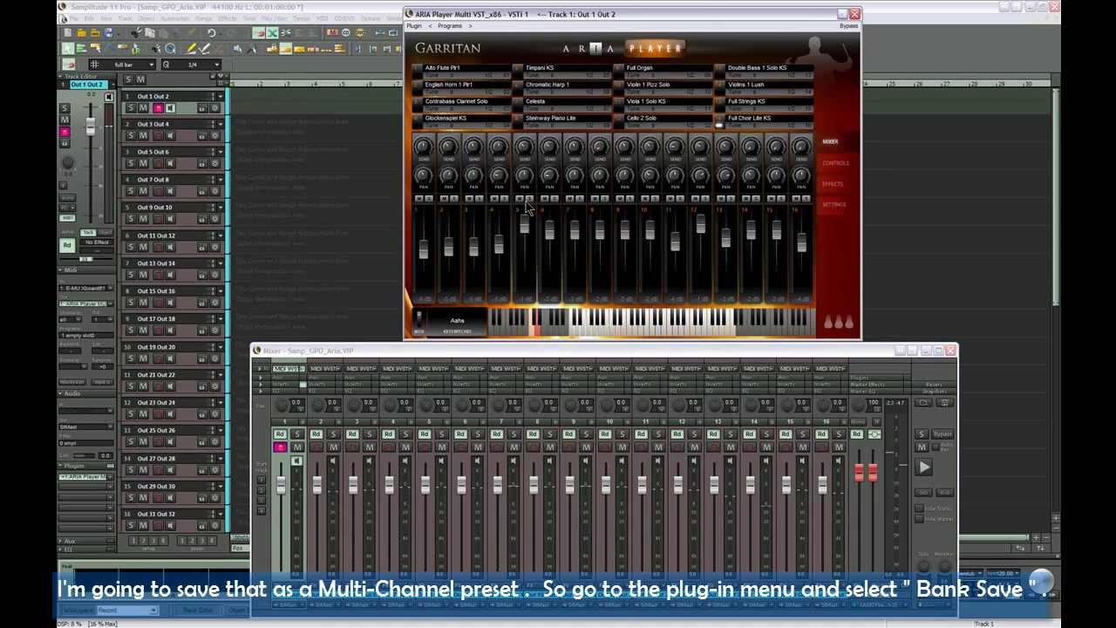
click(415, 26)
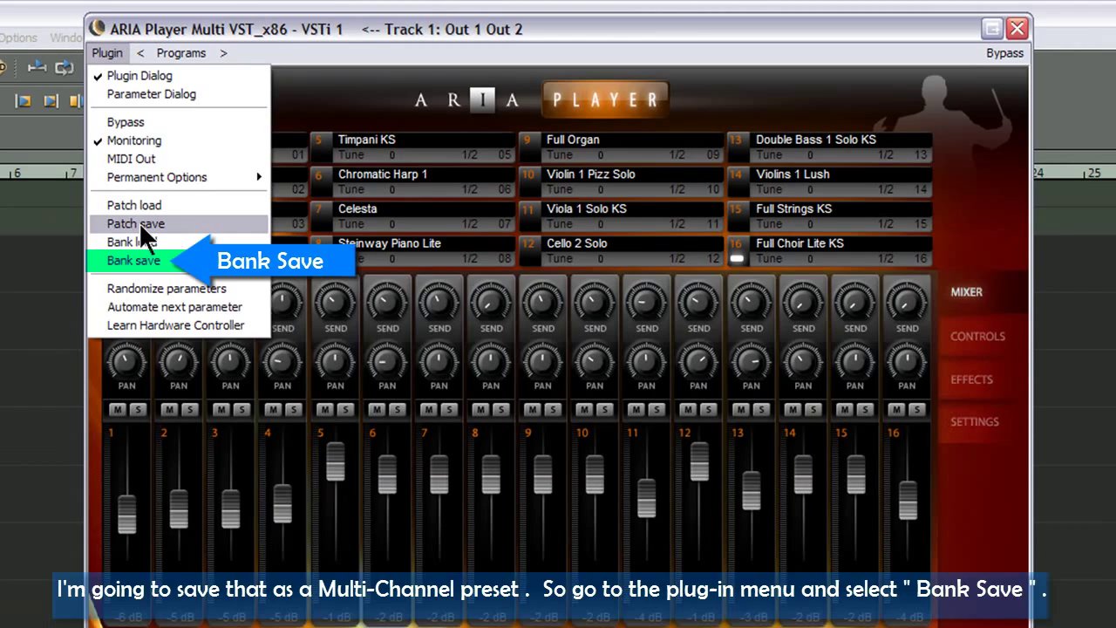
click(135, 260)
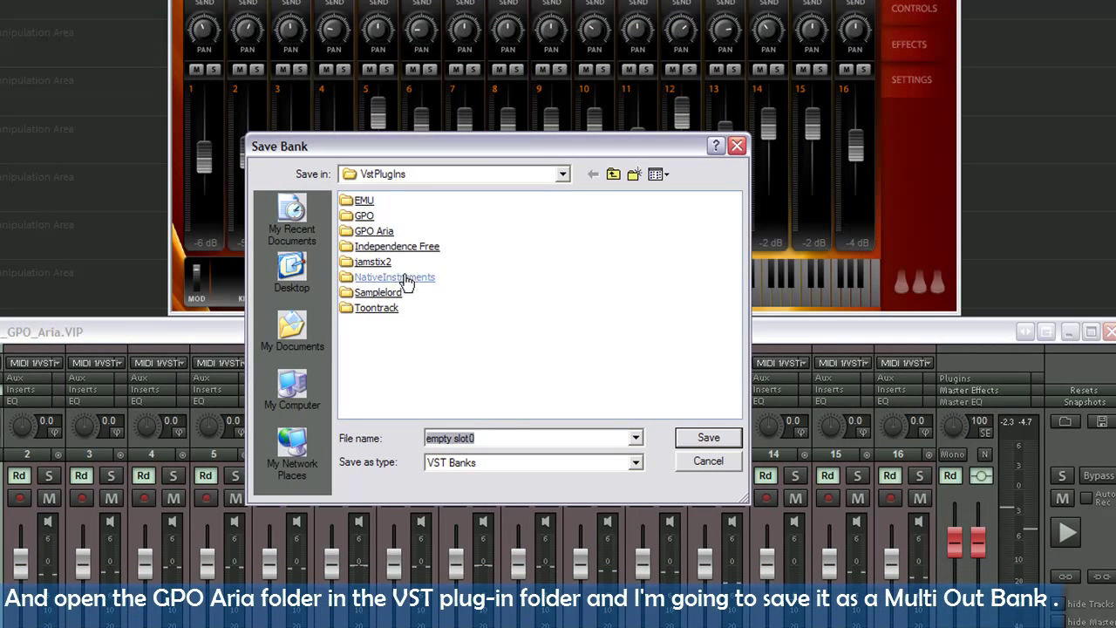
double_click(373, 231)
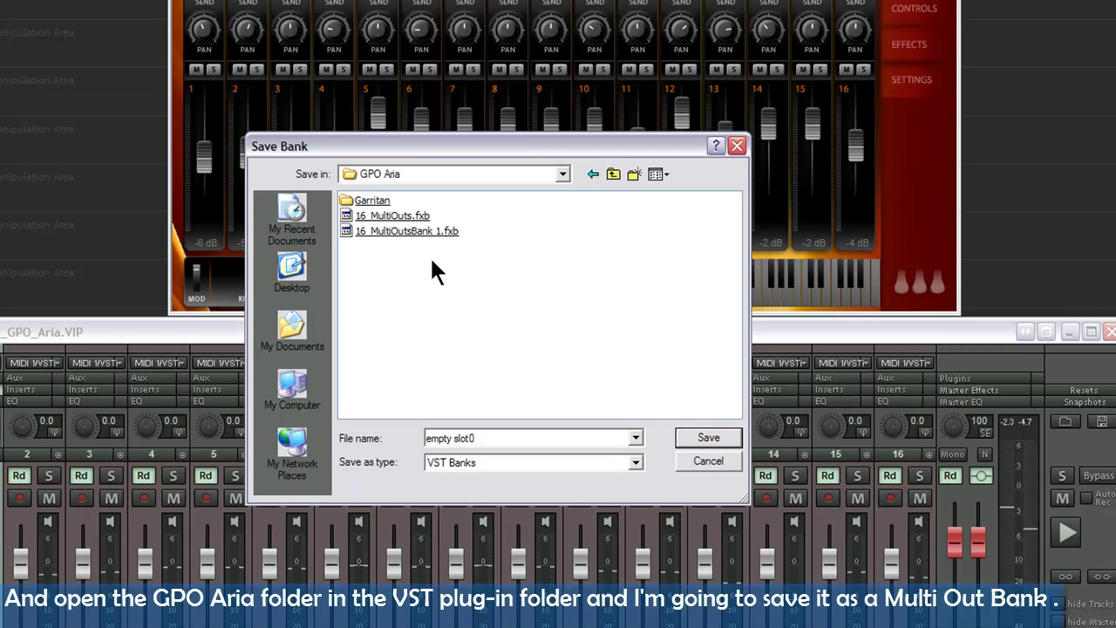
click(389, 234)
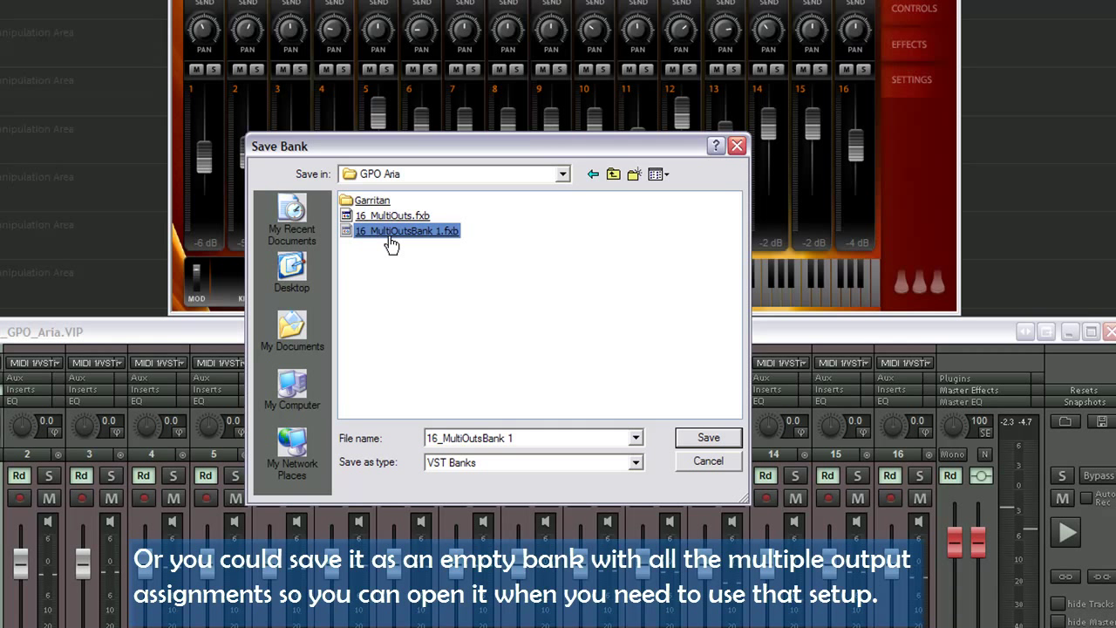
double_click(388, 233)
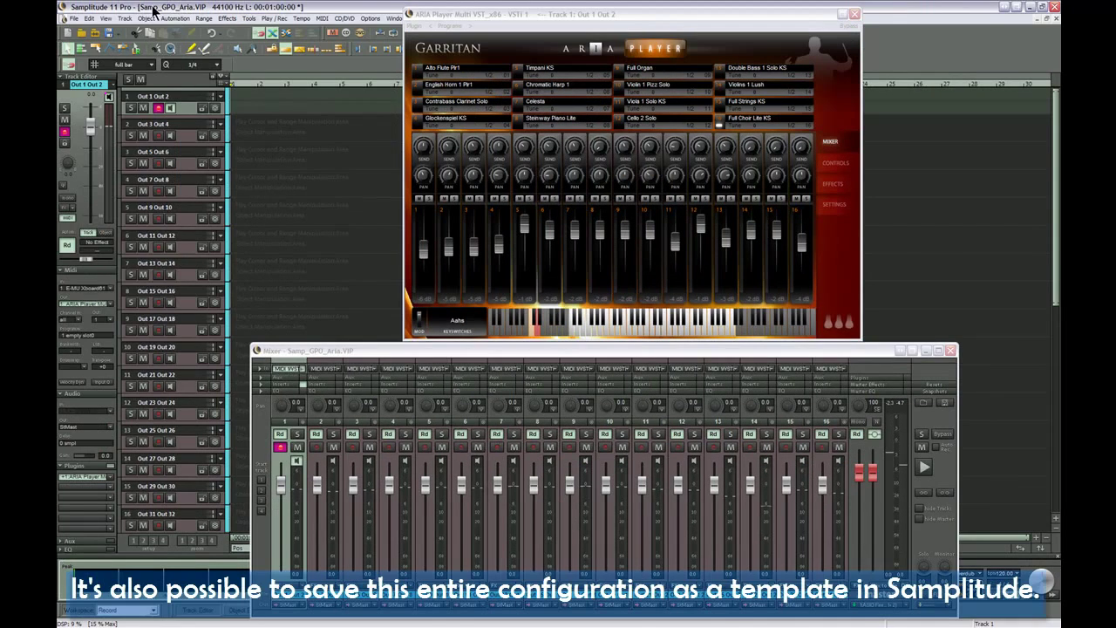
Save the project as the Samp_GPO_Aria template, overwriting the existing one
click(75, 19)
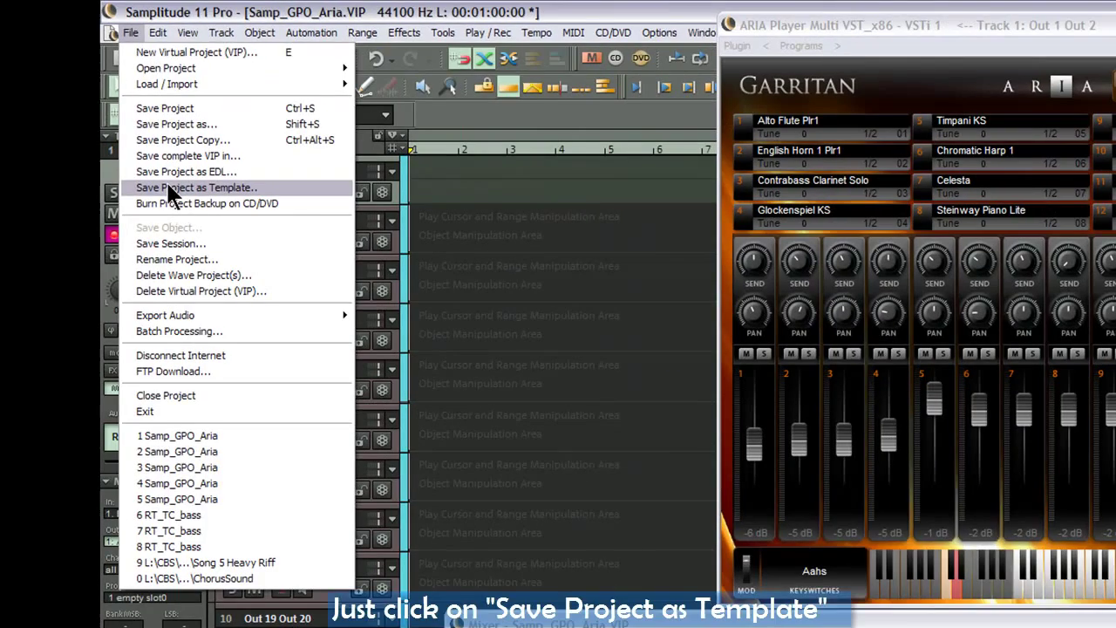
click(169, 186)
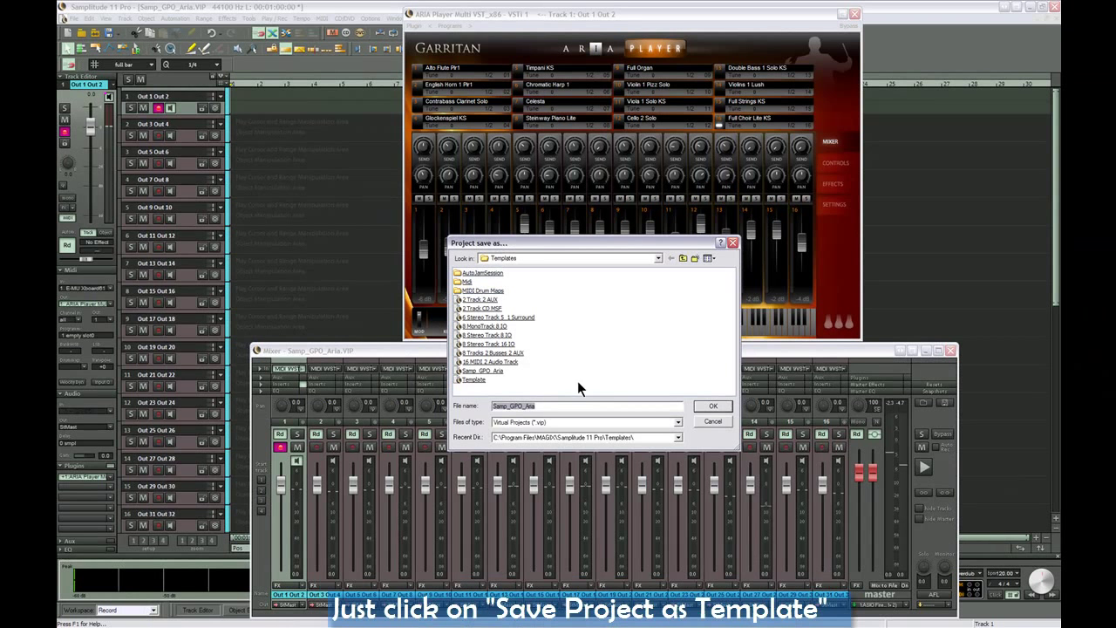
double_click(482, 370)
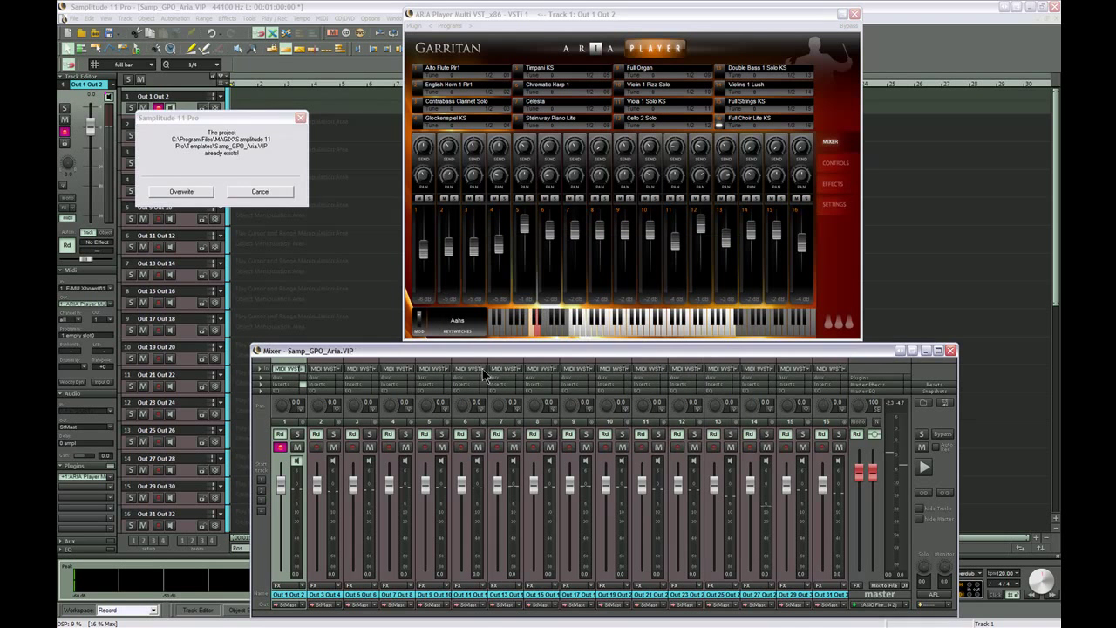
click(195, 191)
click(73, 18)
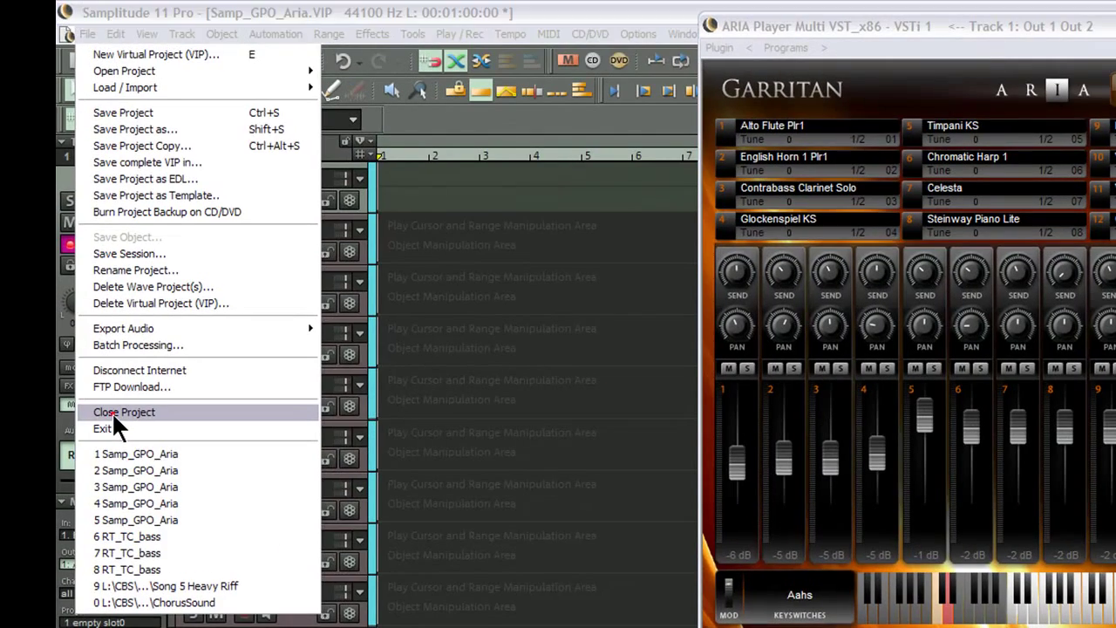
Close the project and create a new virtual project NEW from the Samp_GPO_Aria template
click(93, 222)
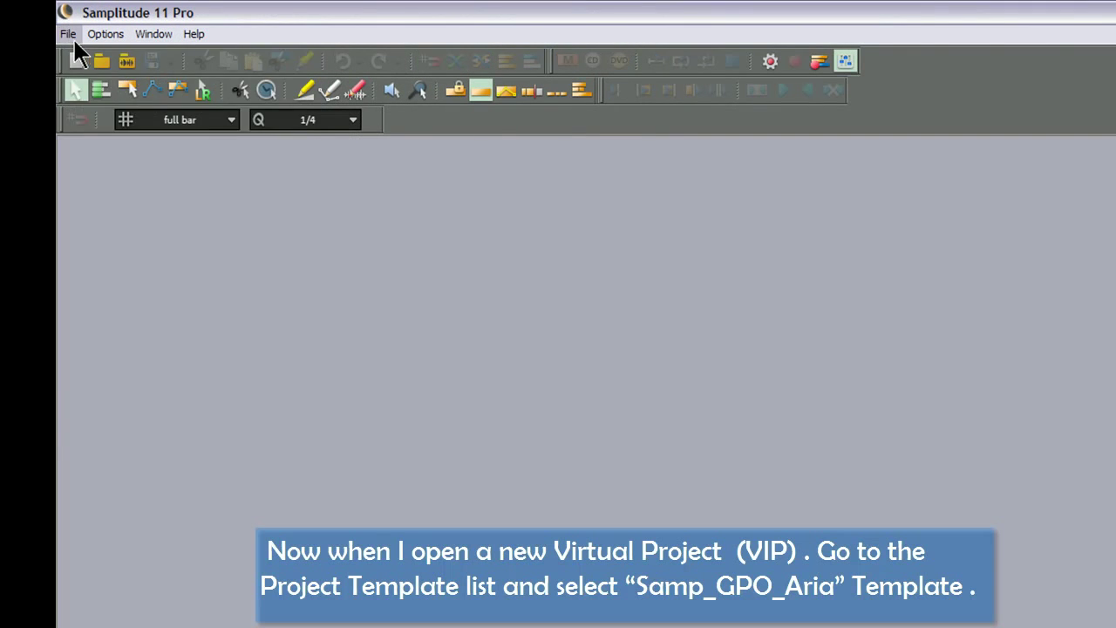
click(68, 33)
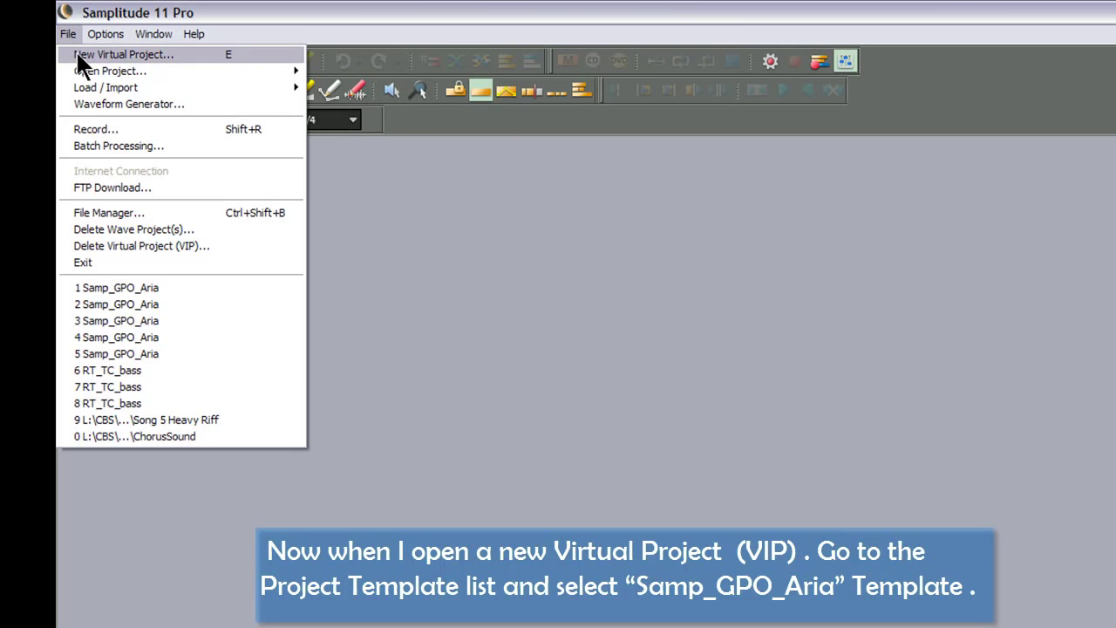
click(79, 55)
click(339, 133)
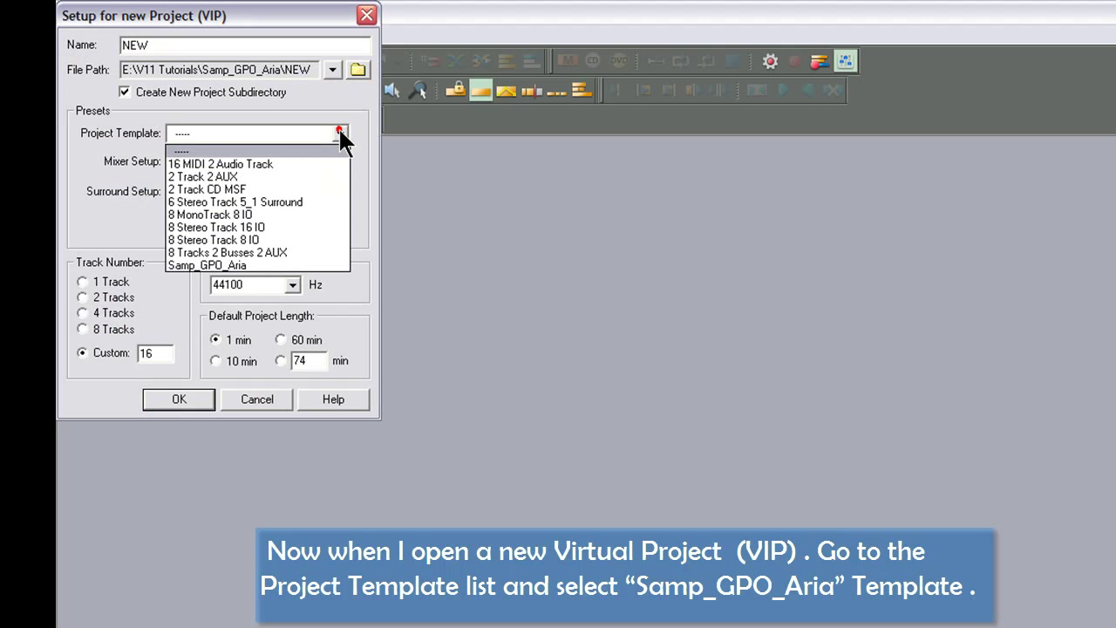
click(314, 263)
click(177, 399)
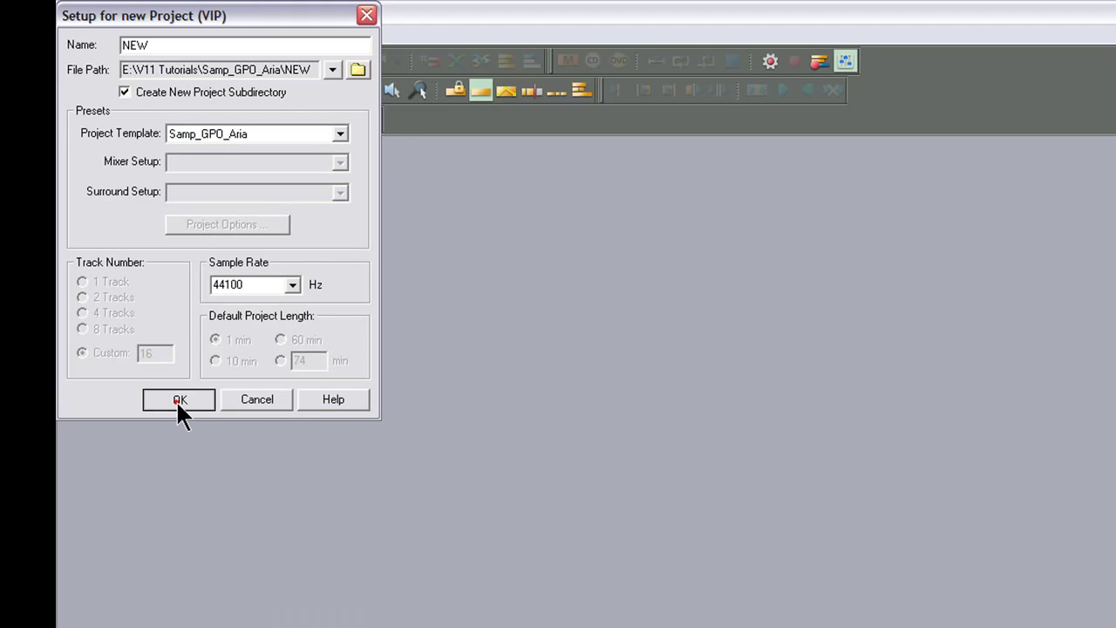